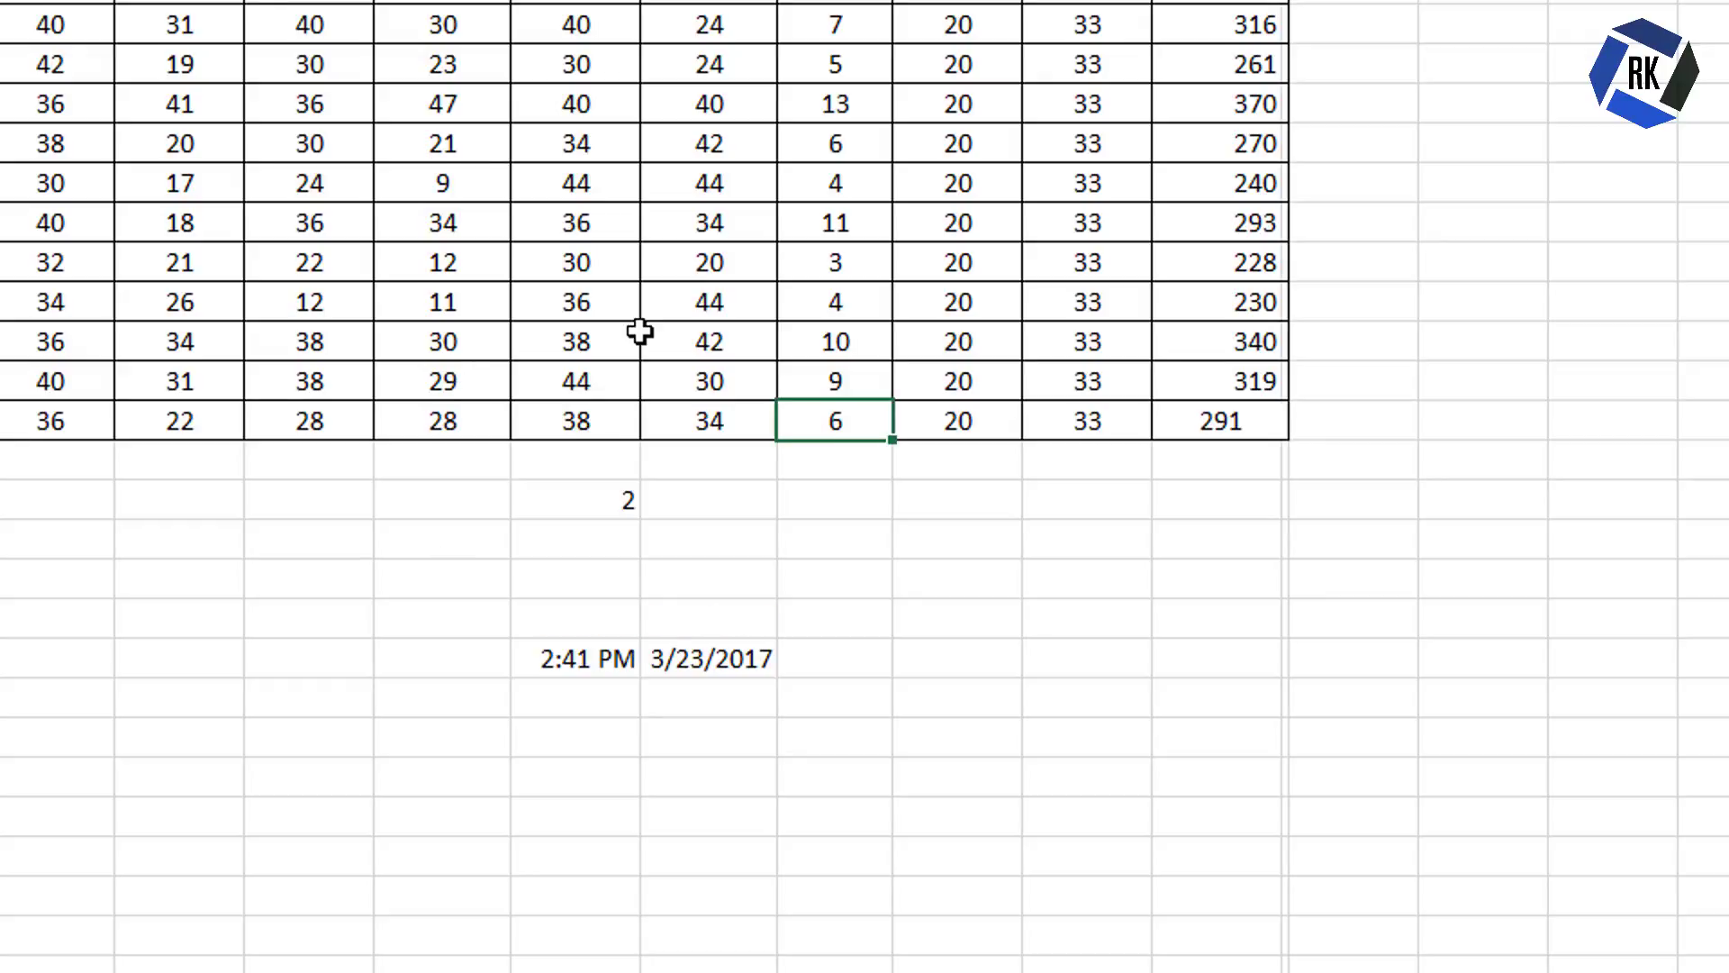
# Step: Total the marks in O5:O23 with AutoSum in cell O24
pyautogui.click(812, 28)
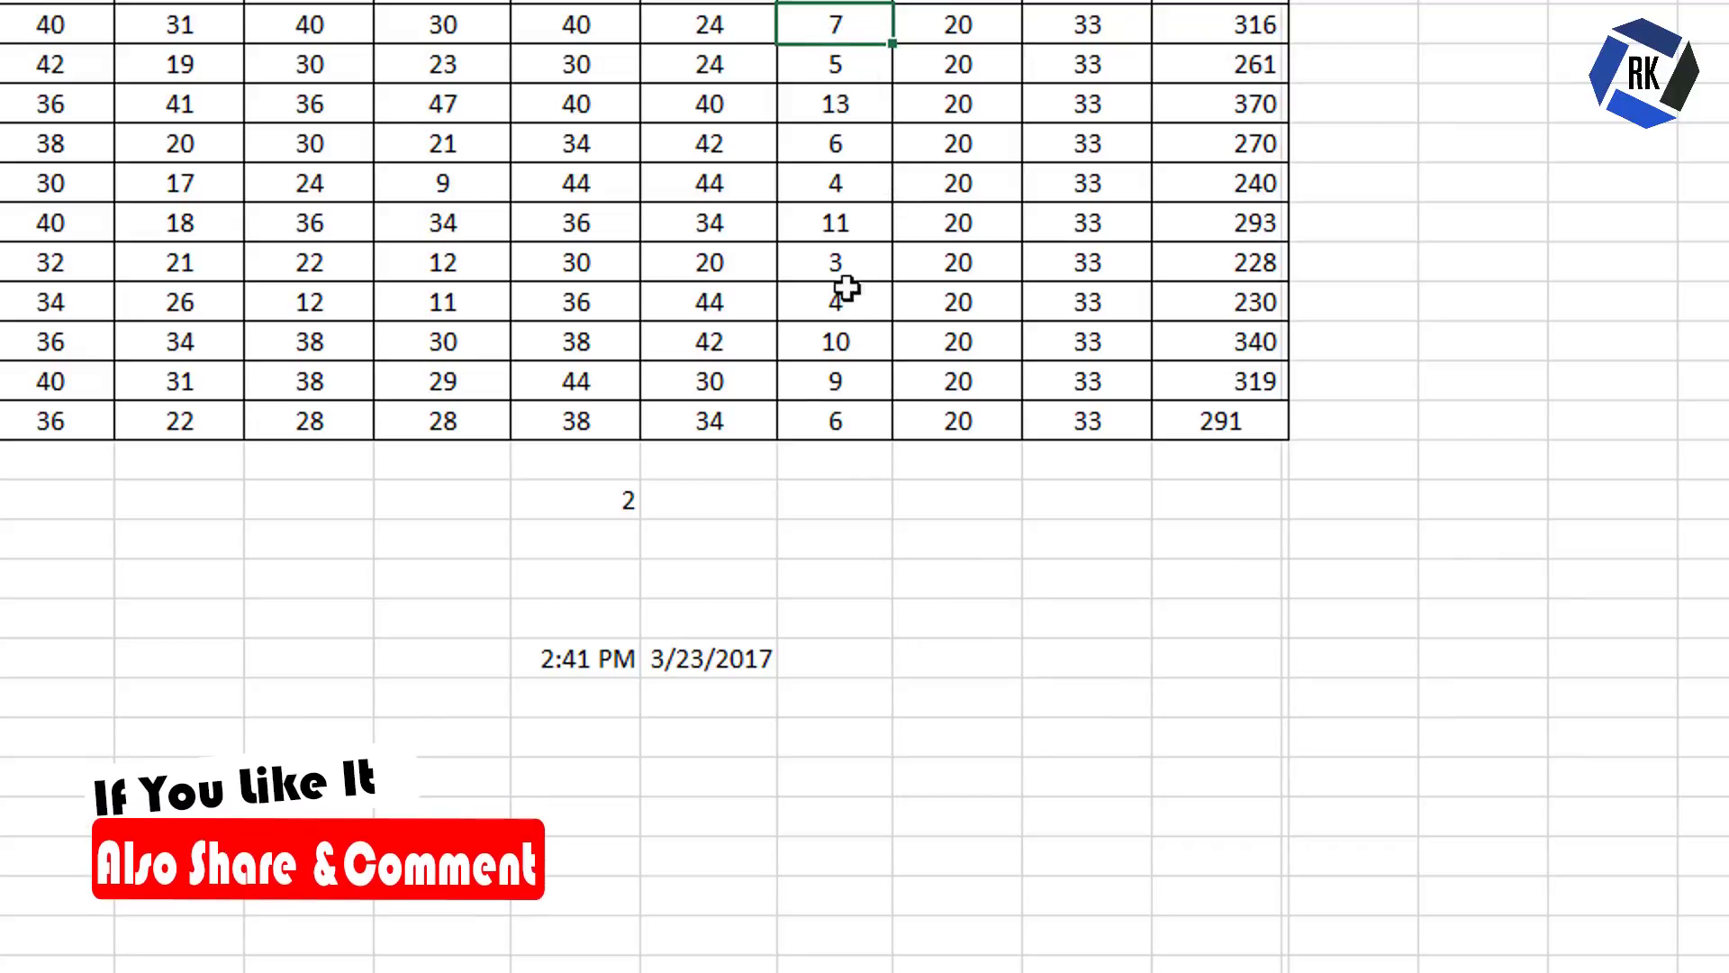
pyautogui.keyDown('shift'); pyautogui.click(866, 463); pyautogui.keyUp('shift')
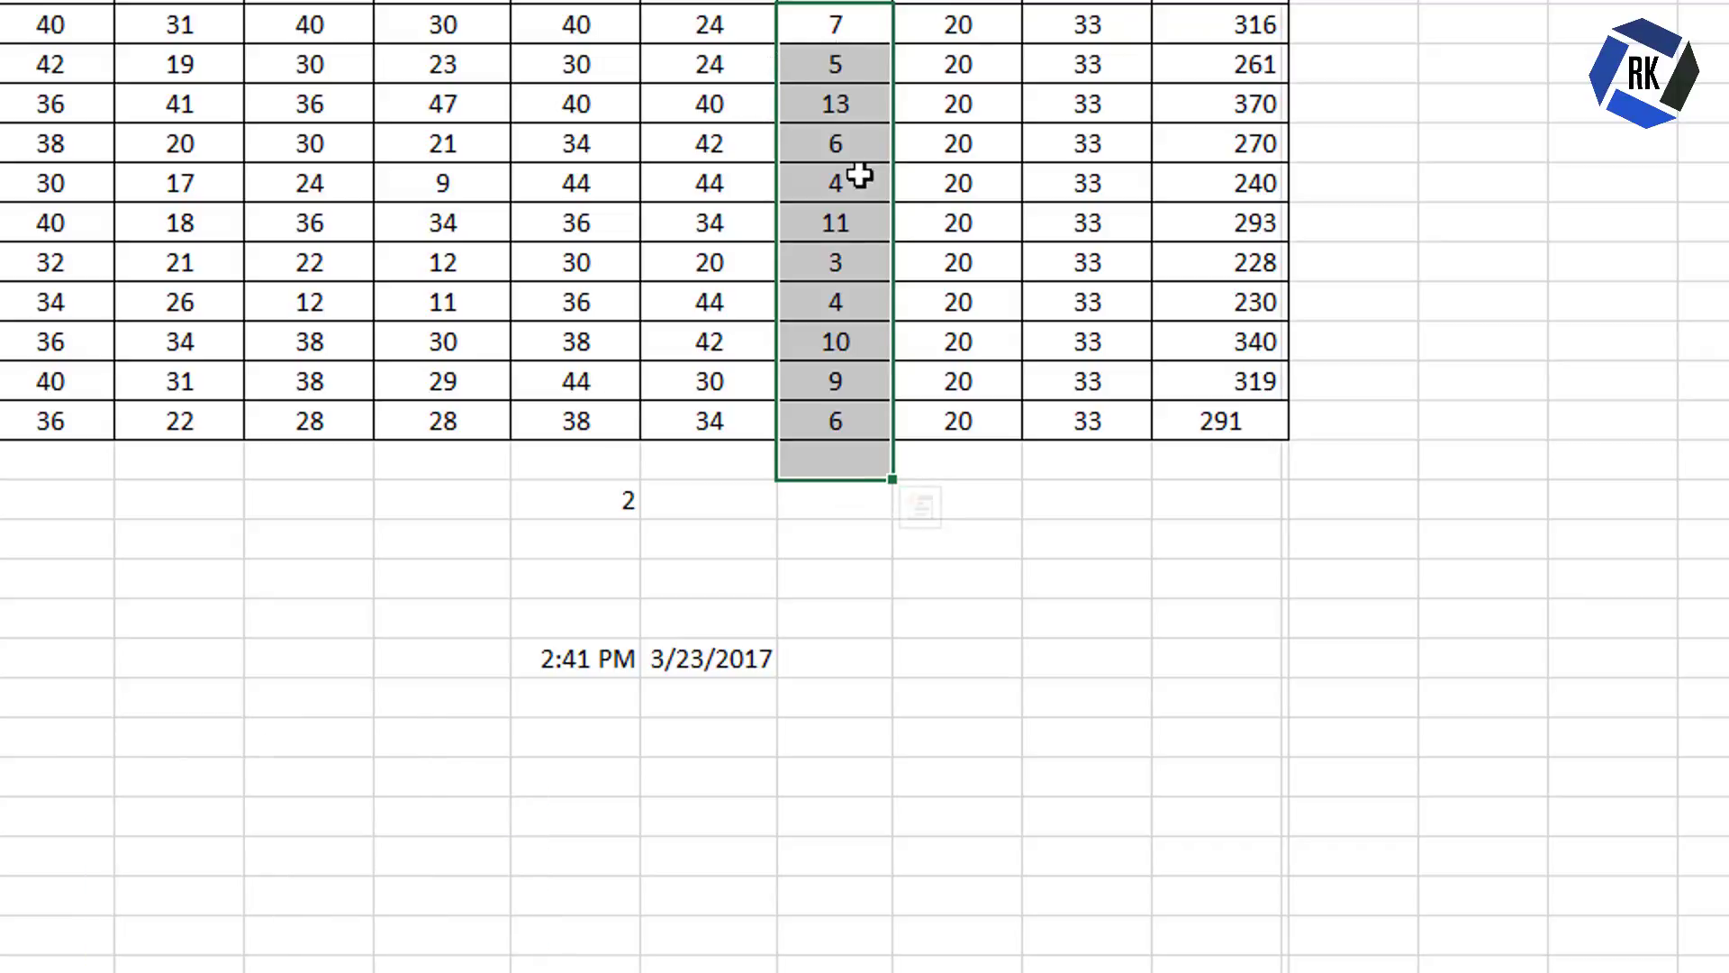
pyautogui.hotkey('alt', '=')
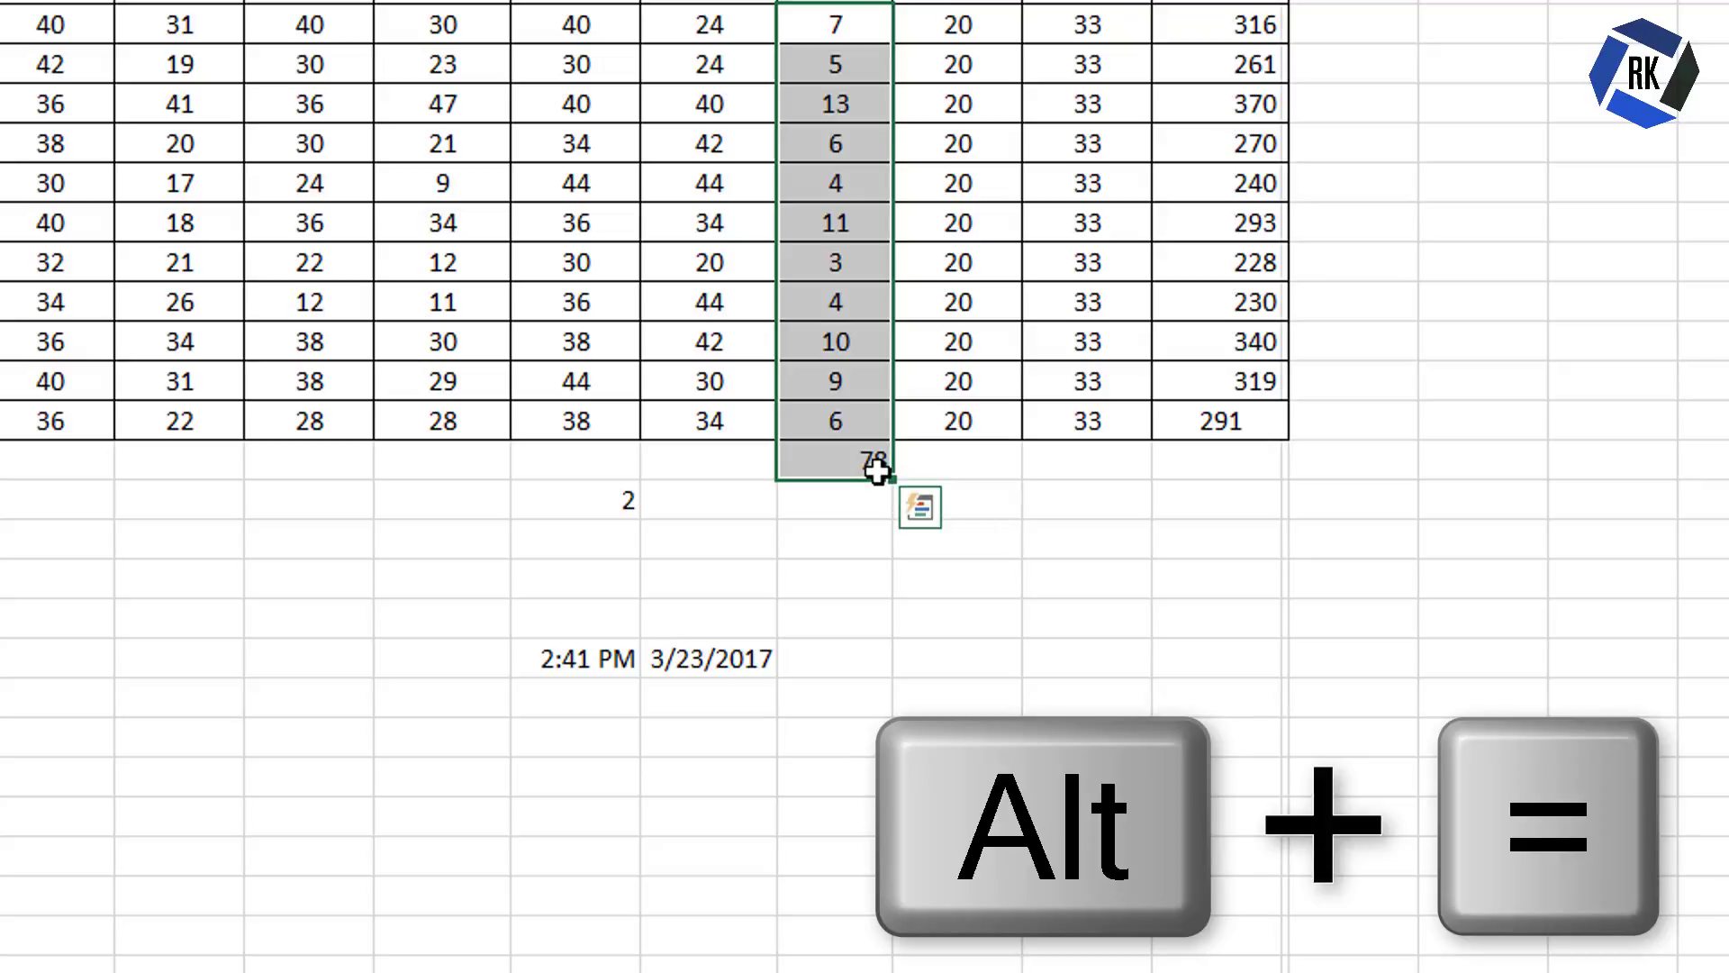
pyautogui.click(837, 33)
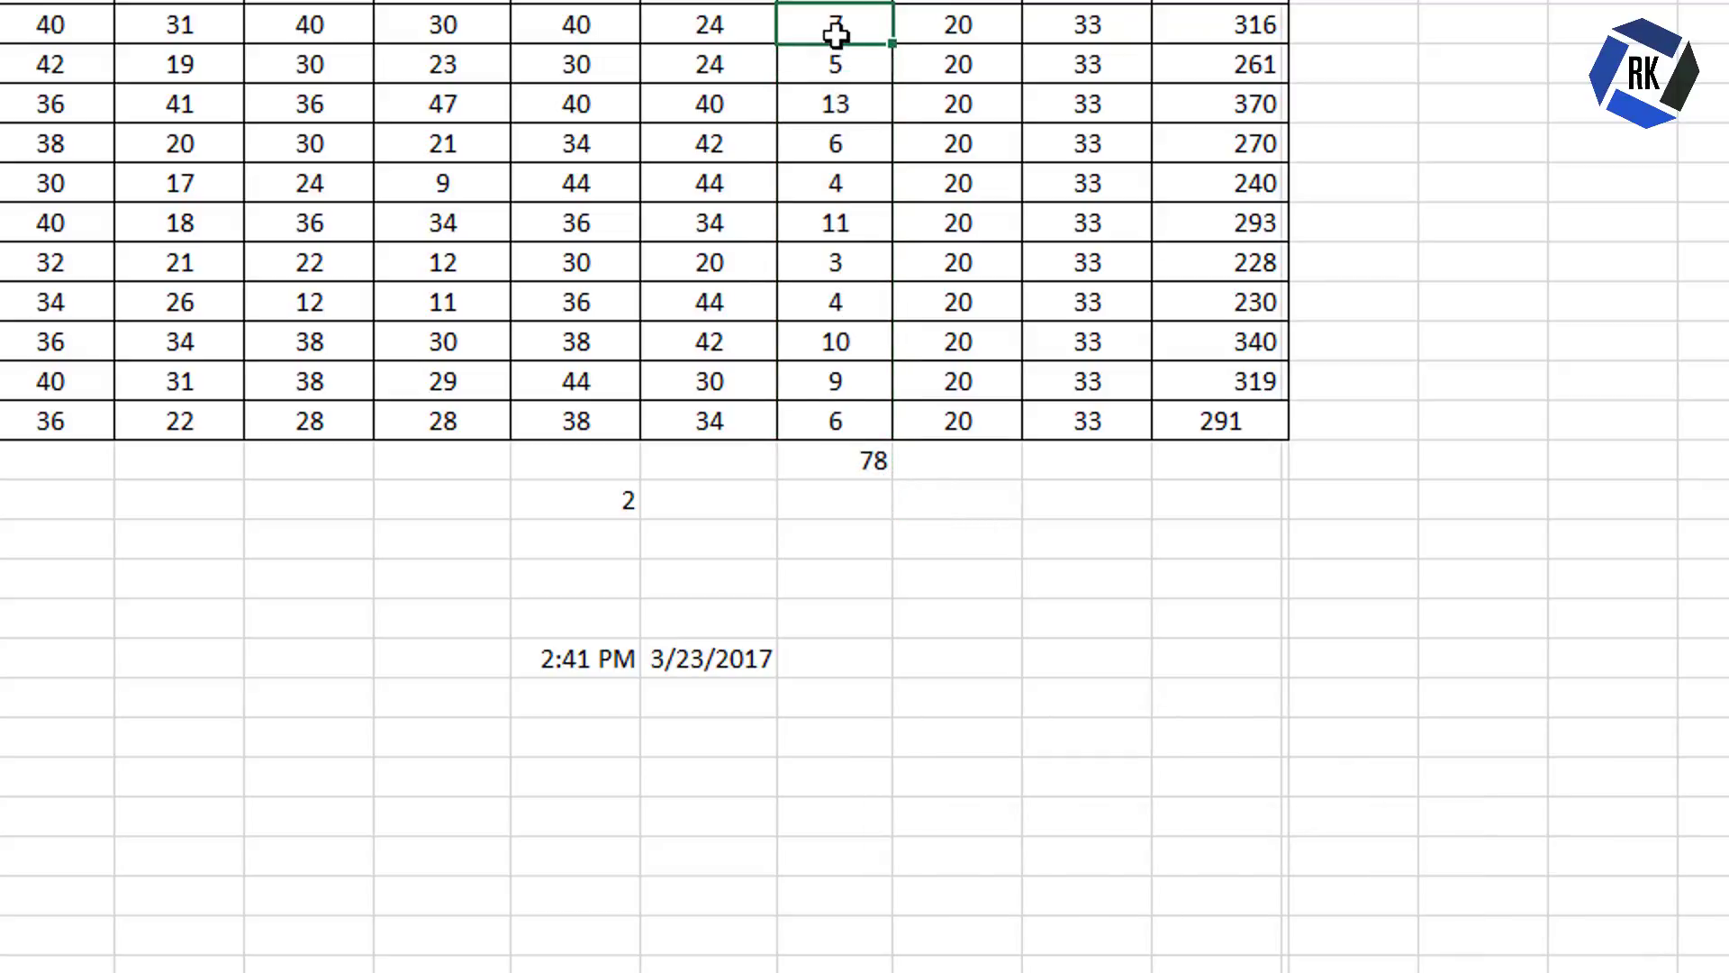
pyautogui.click(846, 418)
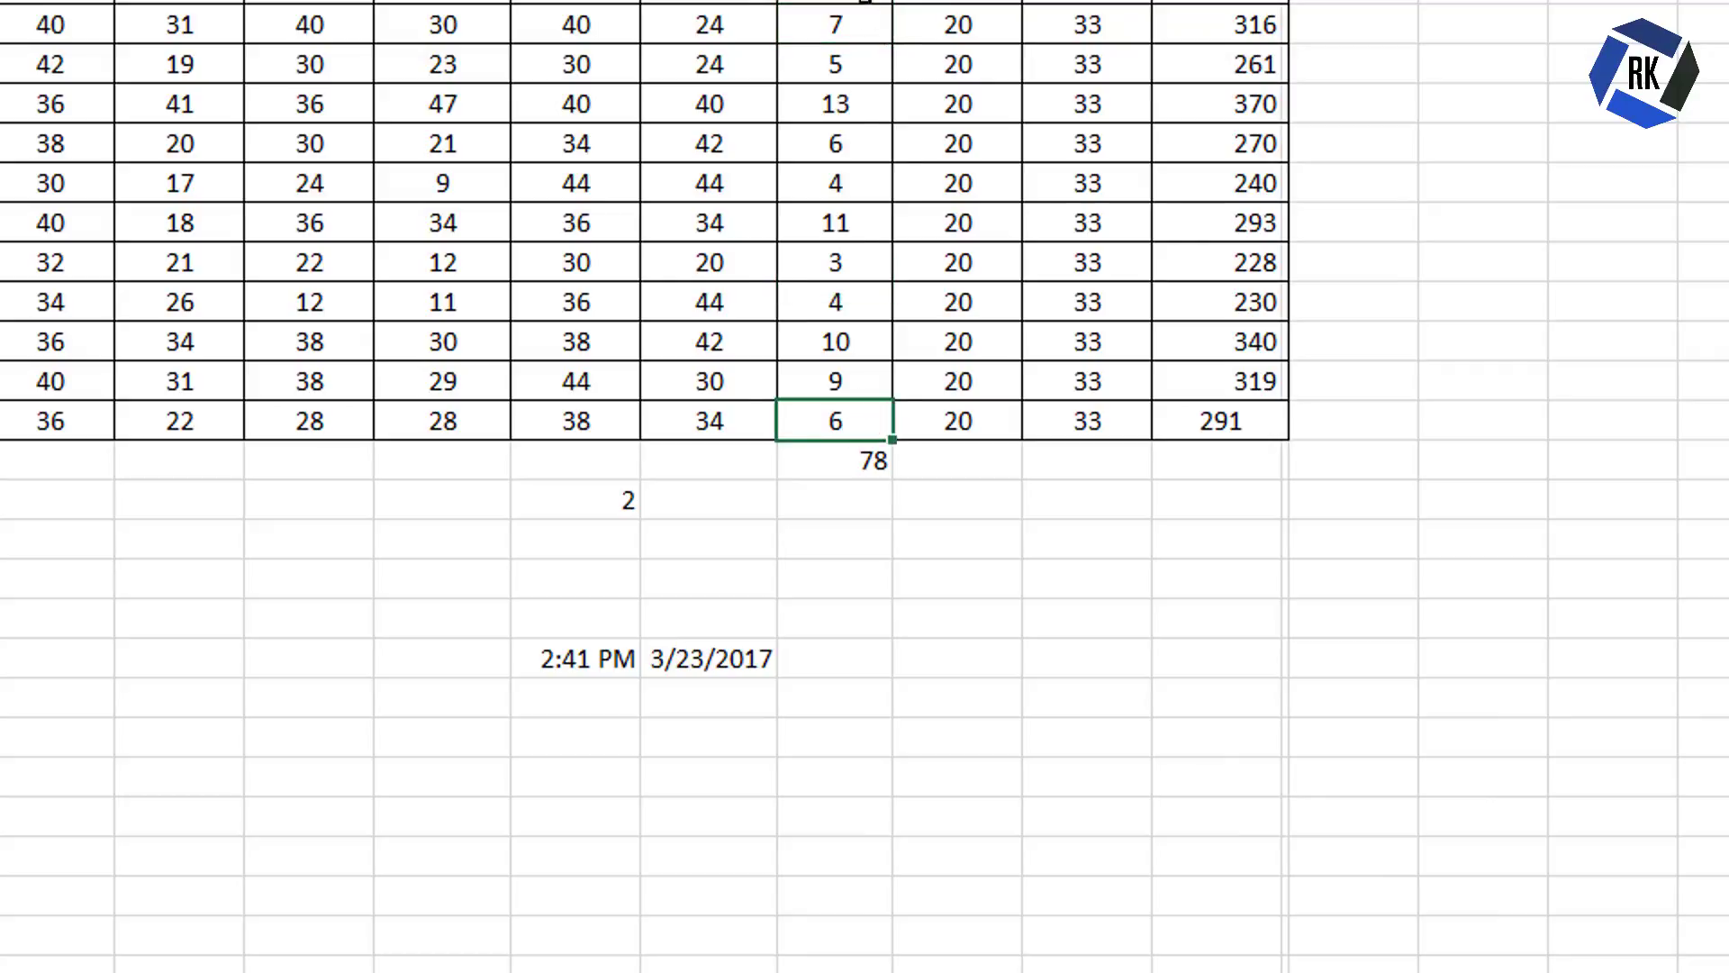
pyautogui.click(837, 36)
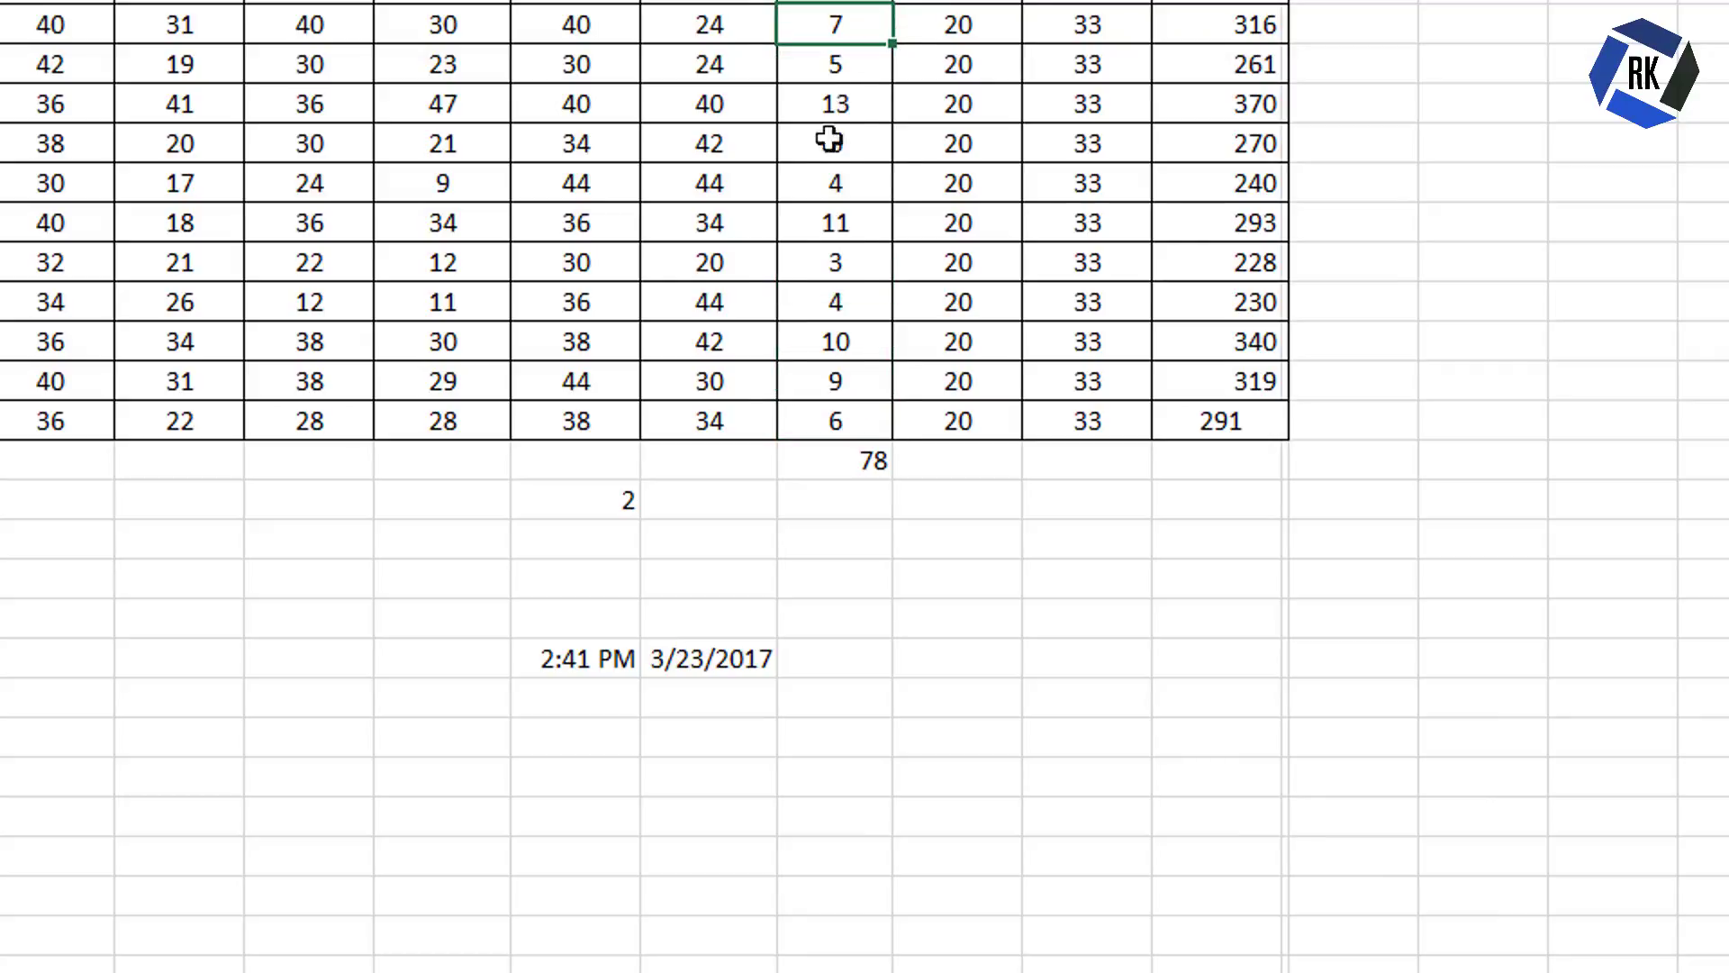
pyautogui.click(862, 462)
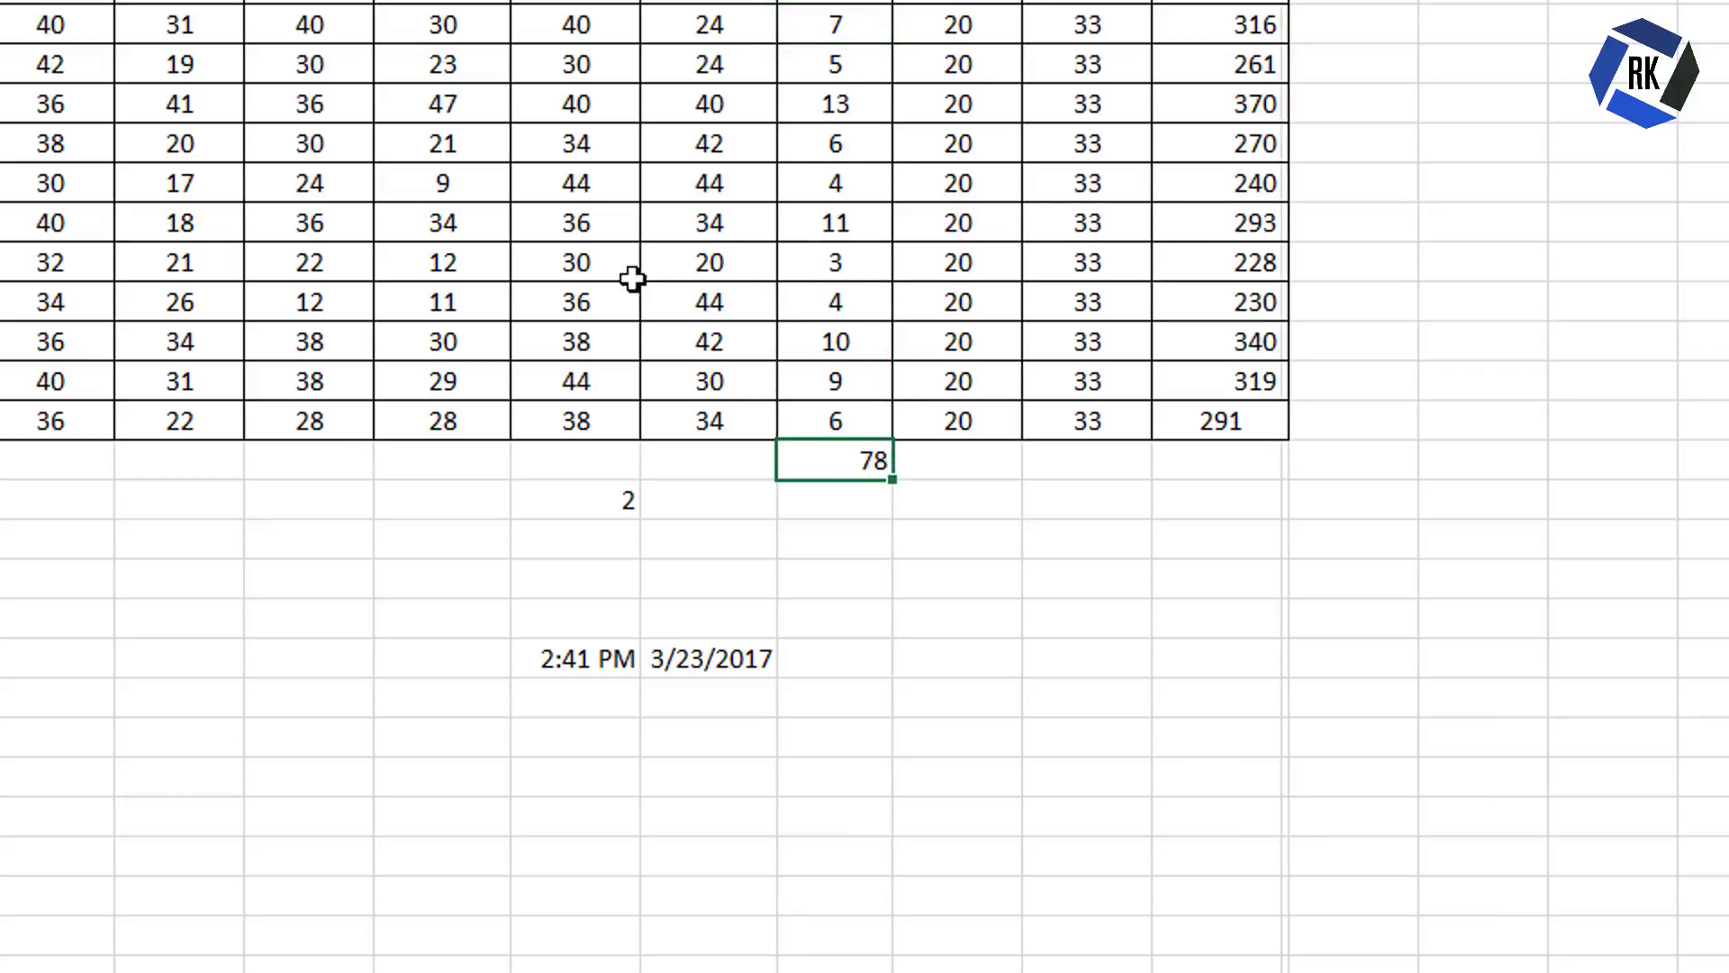
# Step: Edit the formula in O24 to =SUM(O25O5:O23), and clear the cell
pyautogui.press('F2')
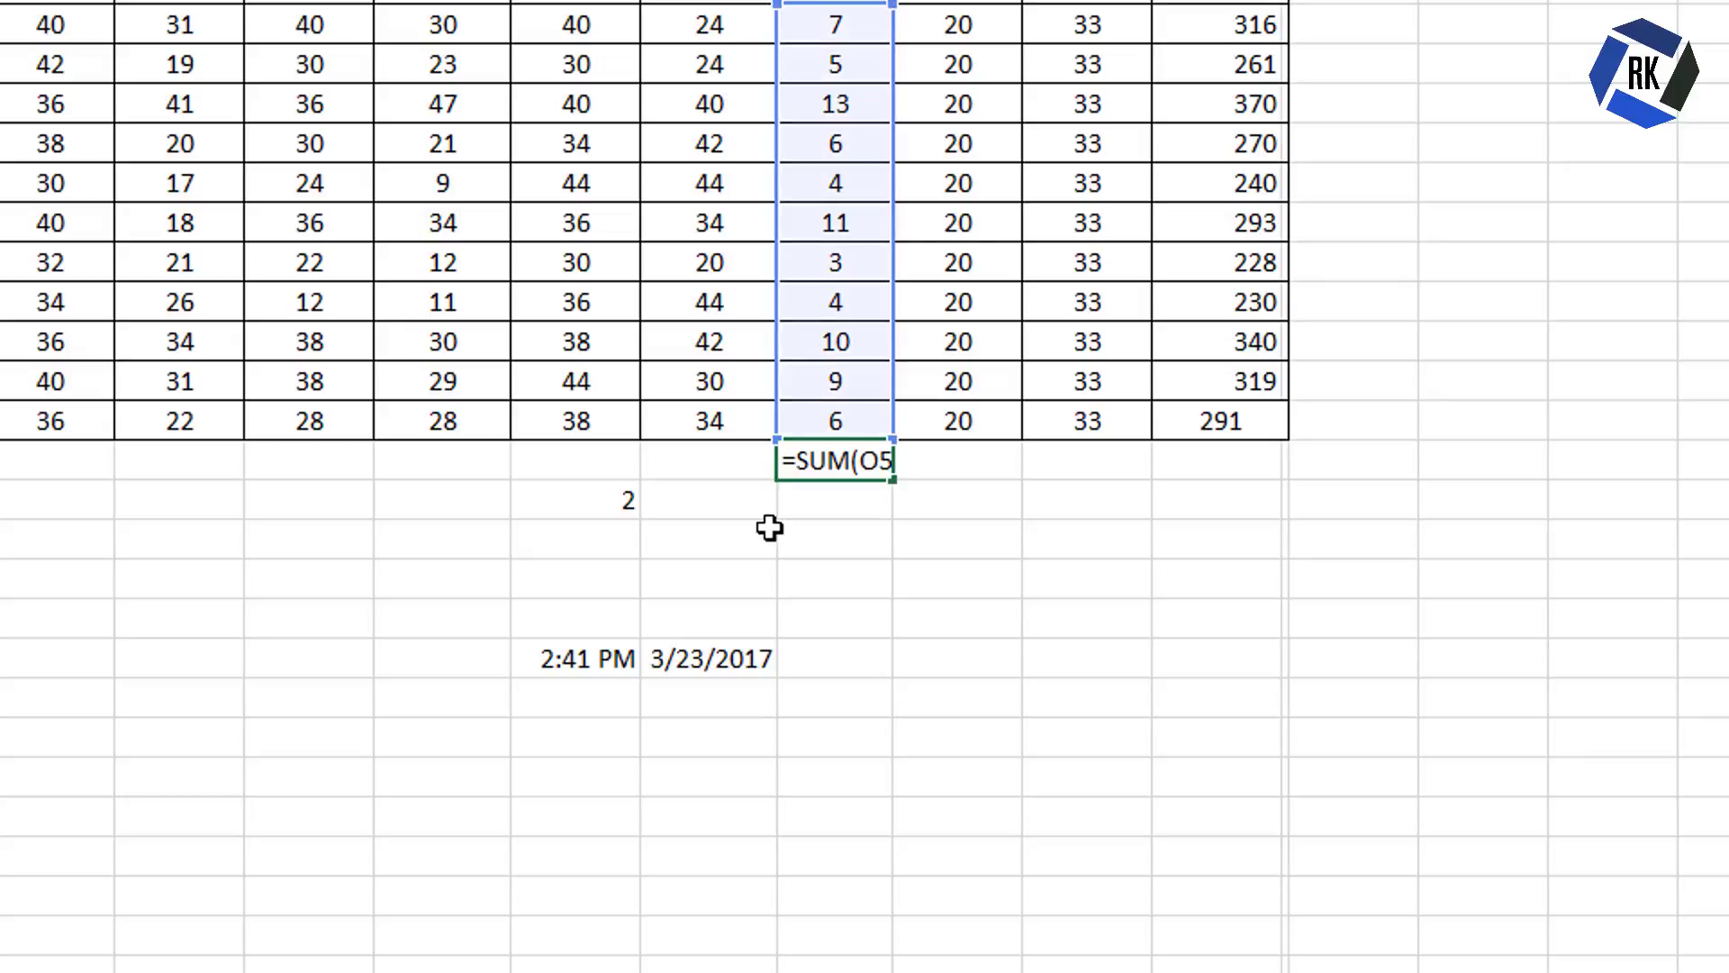
pyautogui.write('O25O5:O23')
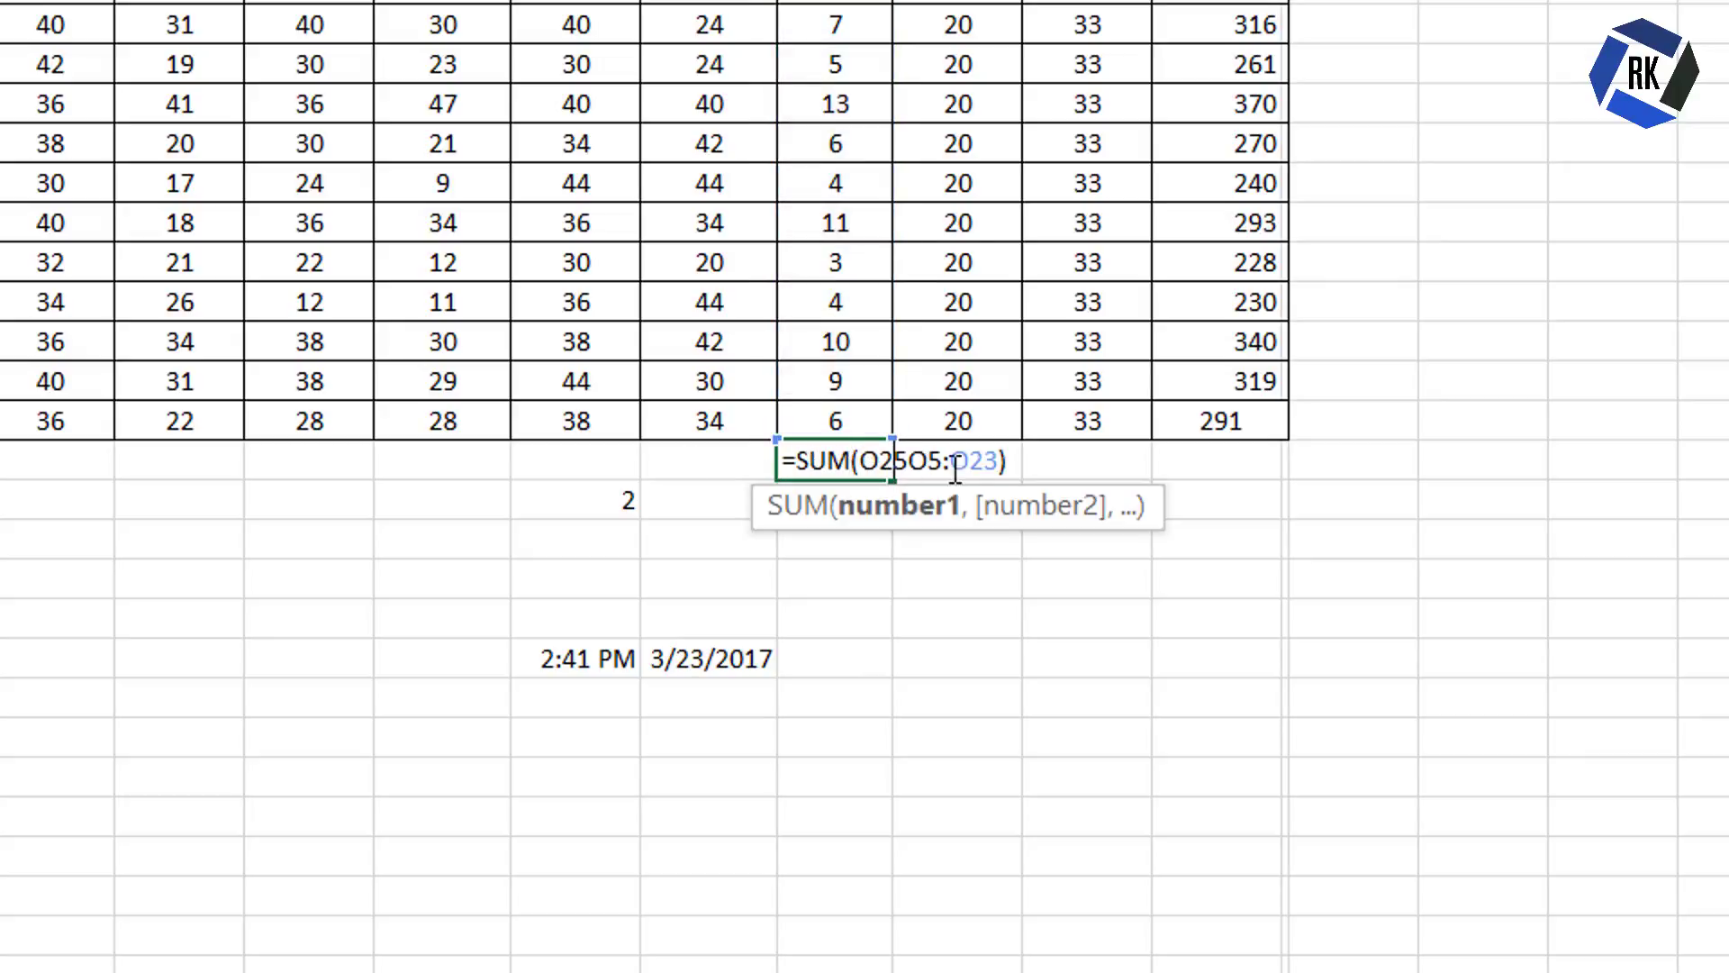
pyautogui.click(1073, 463)
pyautogui.click(714, 468)
pyautogui.click(856, 457)
pyautogui.press('Delete')
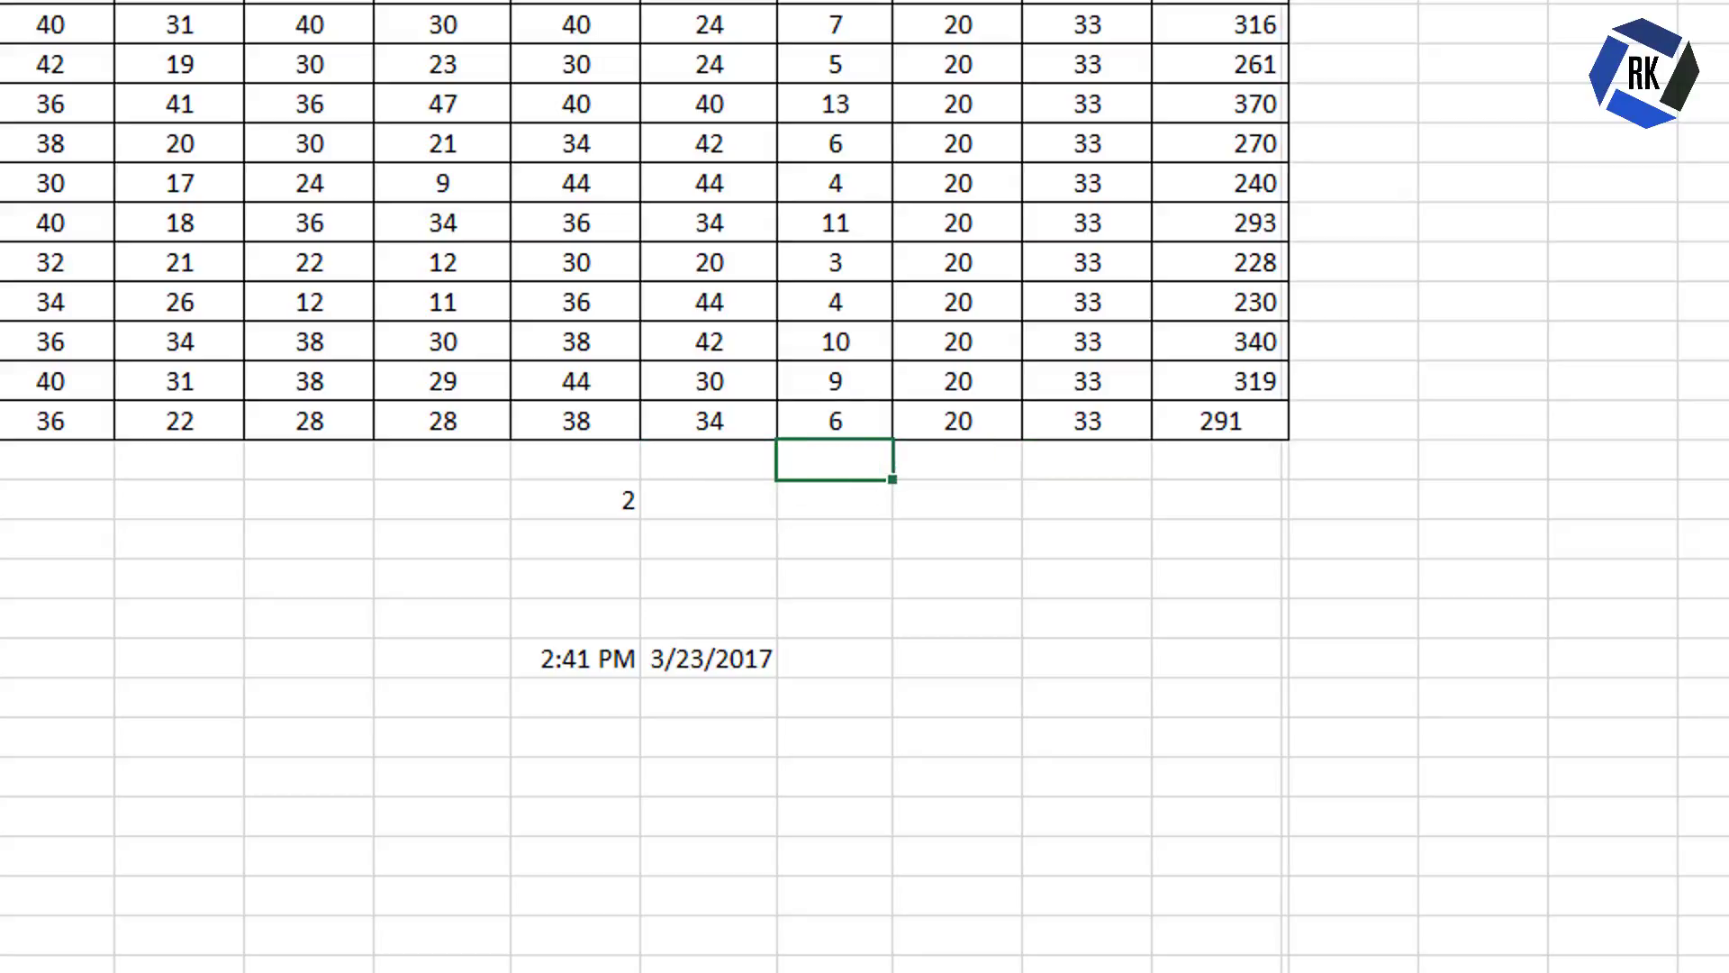
# Step: With cell N15 selected, show the ribbon key tips and view the undo history and the workbook's Info page
pyautogui.click(737, 422)
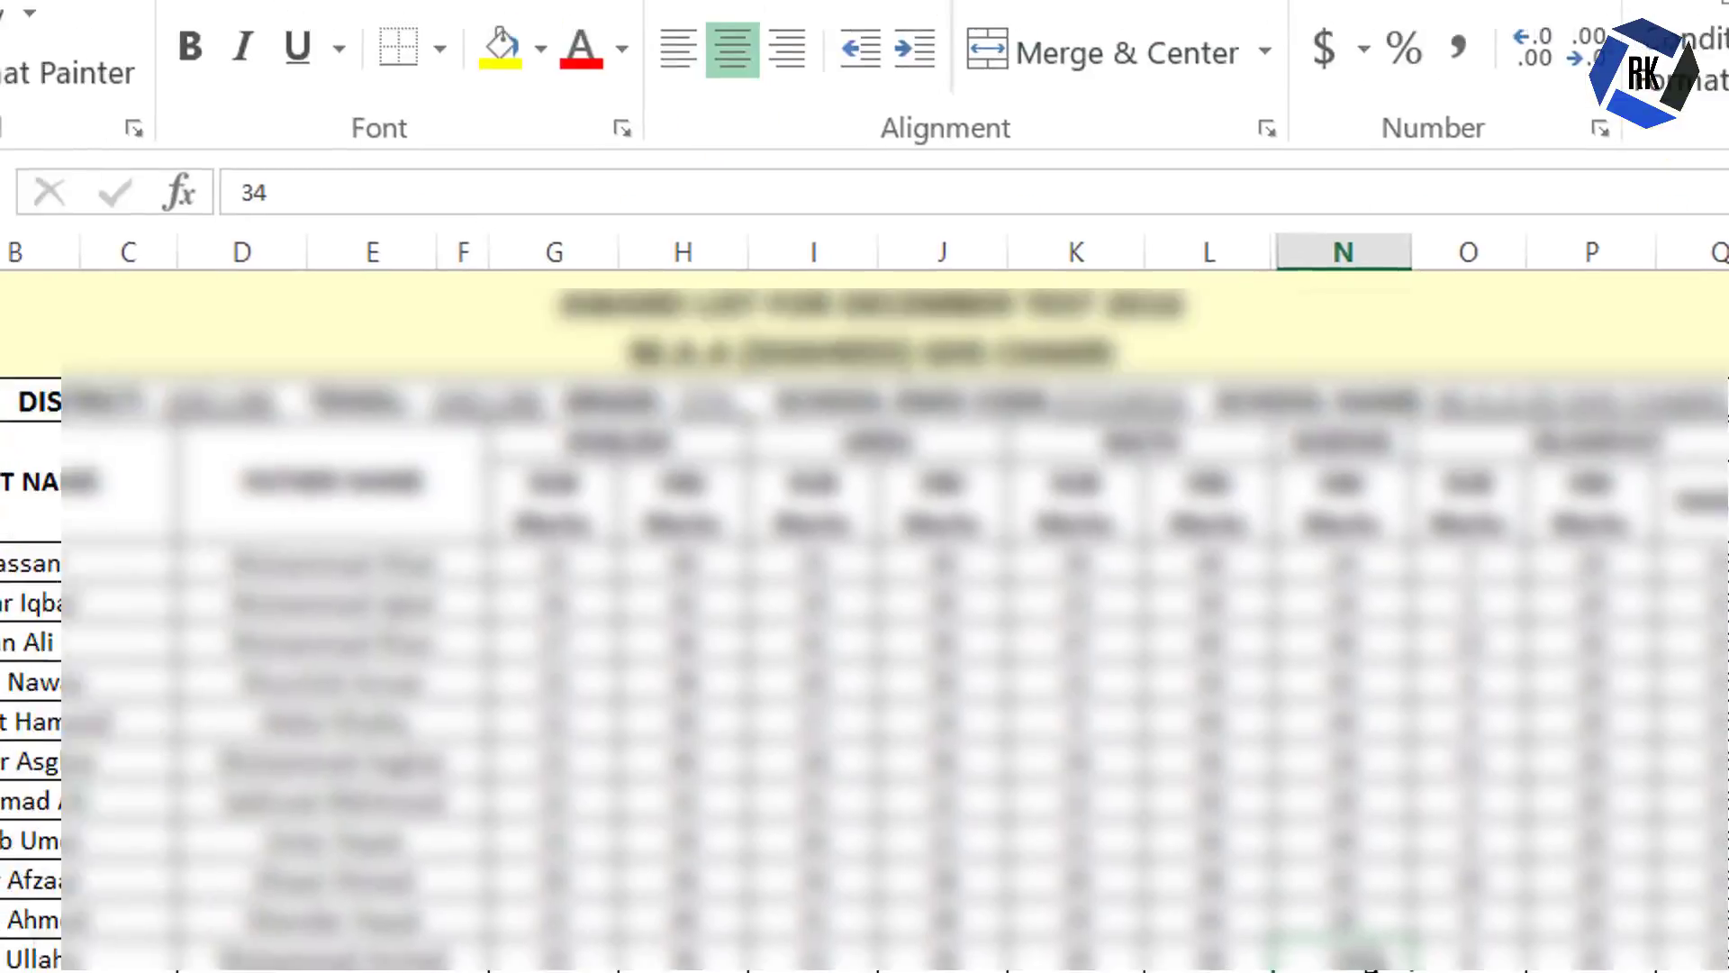
pyautogui.press('alt')
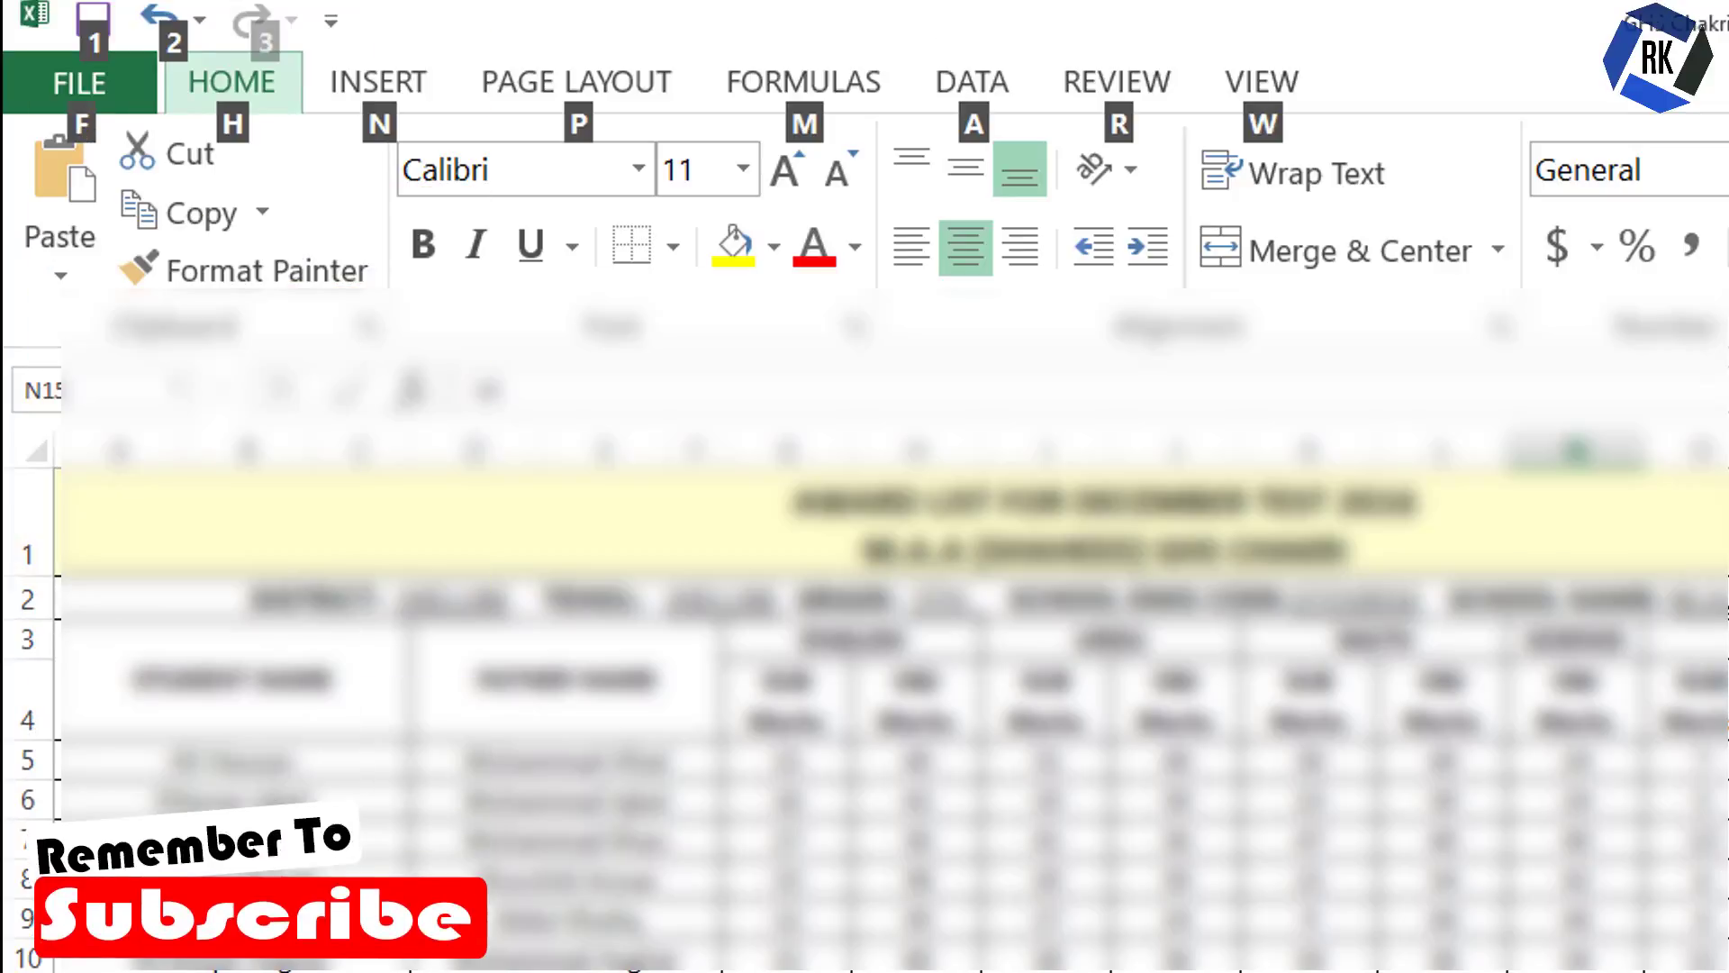
pyautogui.press('2')
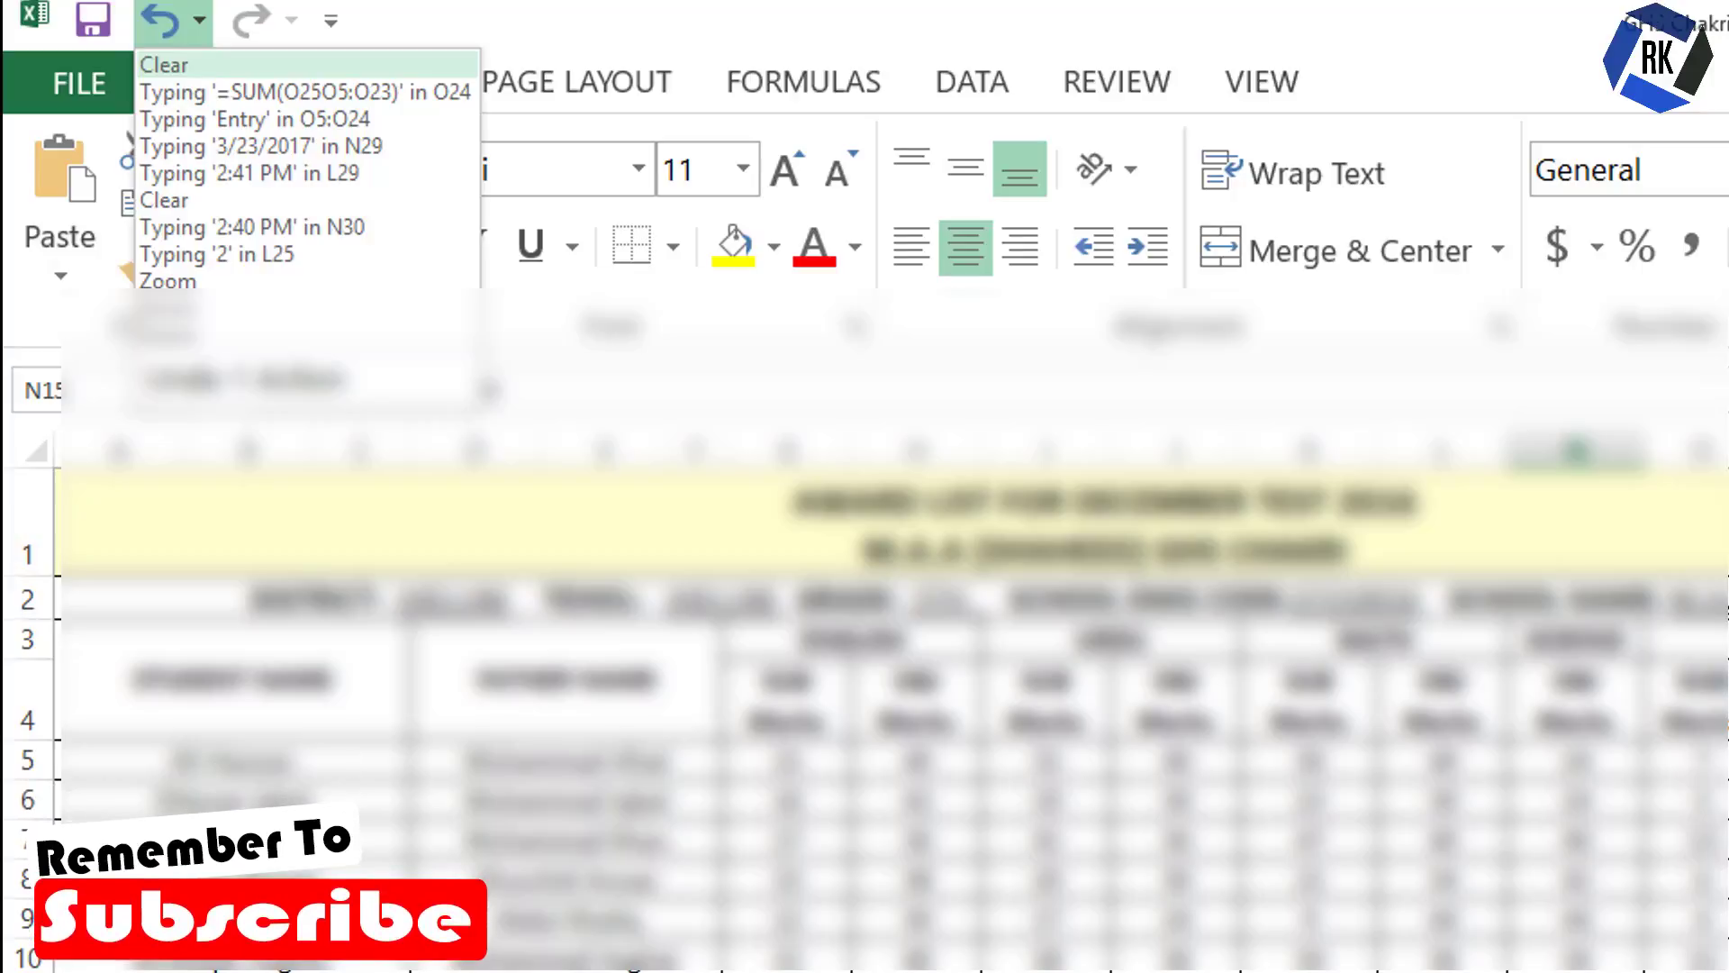
pyautogui.press('Escape')
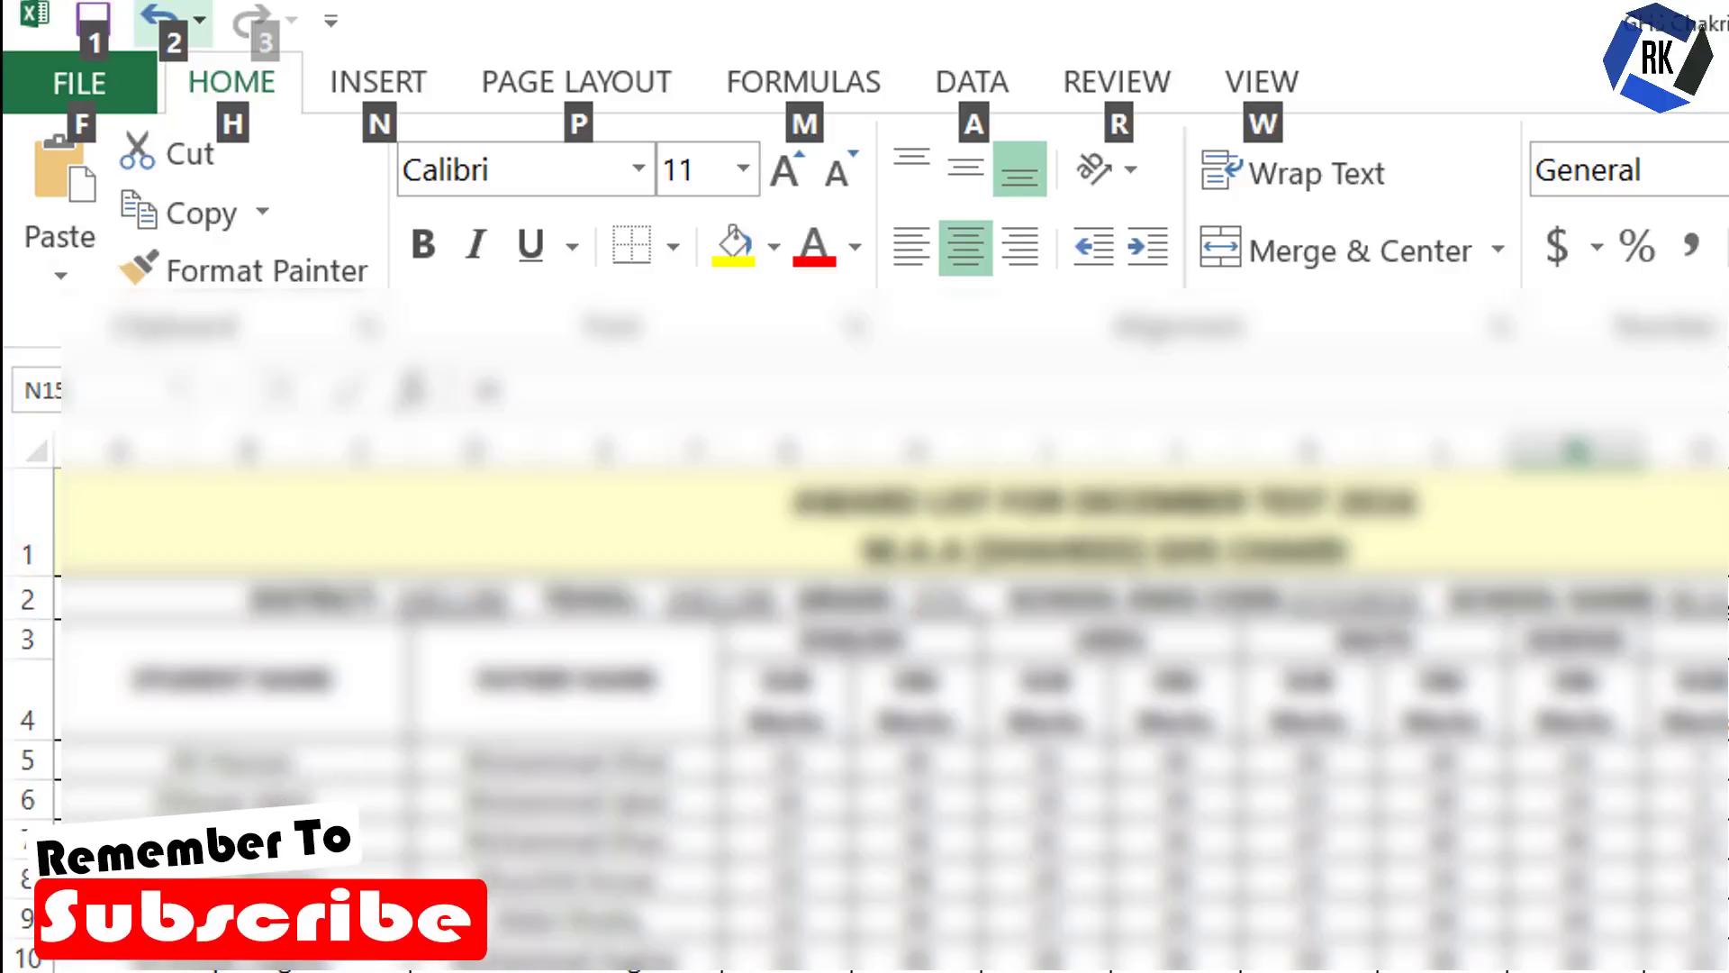
pyautogui.press('f')
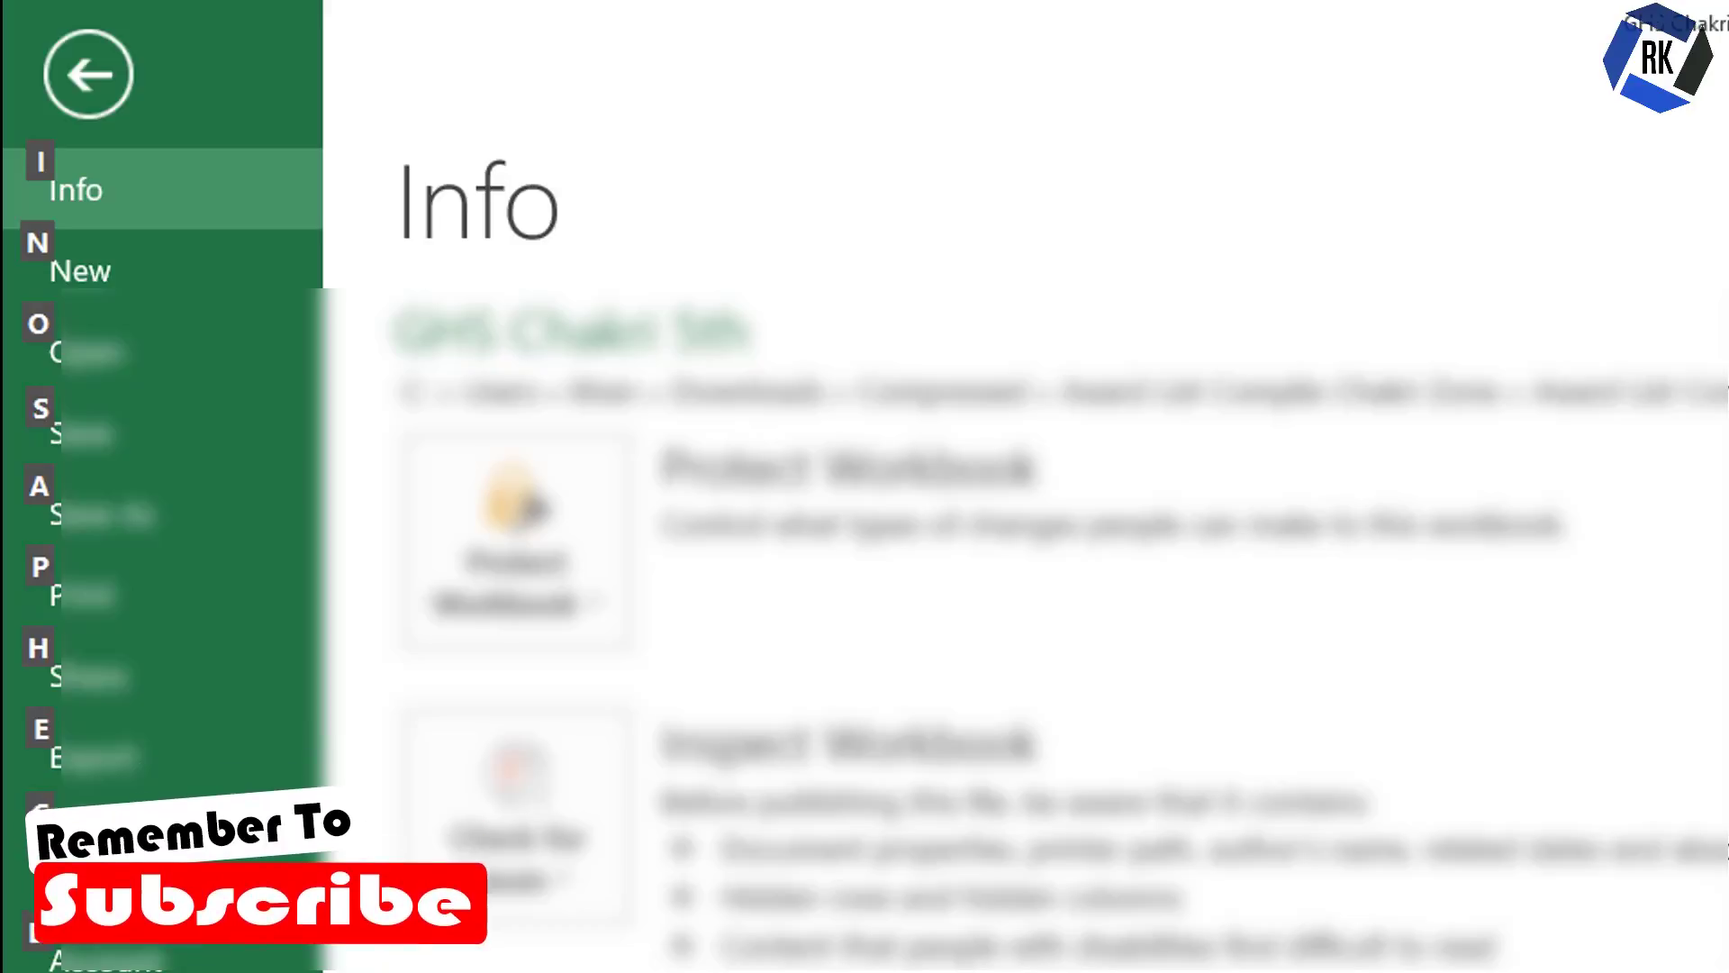
pyautogui.press('Escape')
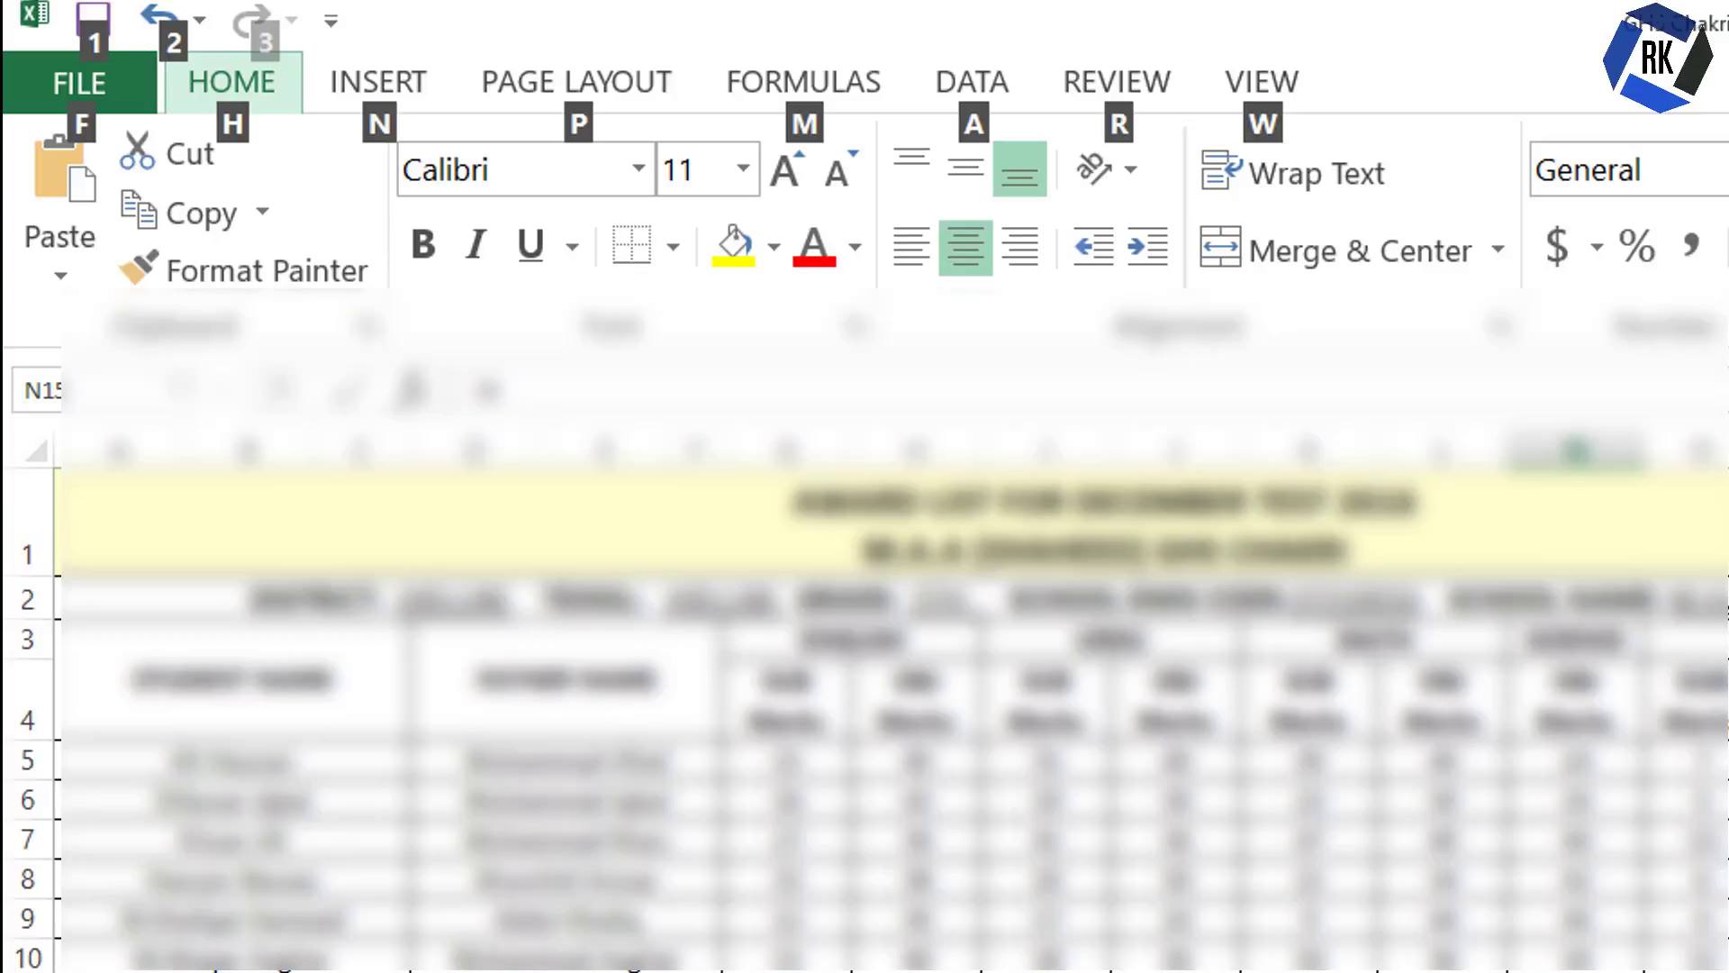
# Step: Show the key tips for the Home commands and reach the number format setting without changing it
pyautogui.press('h')
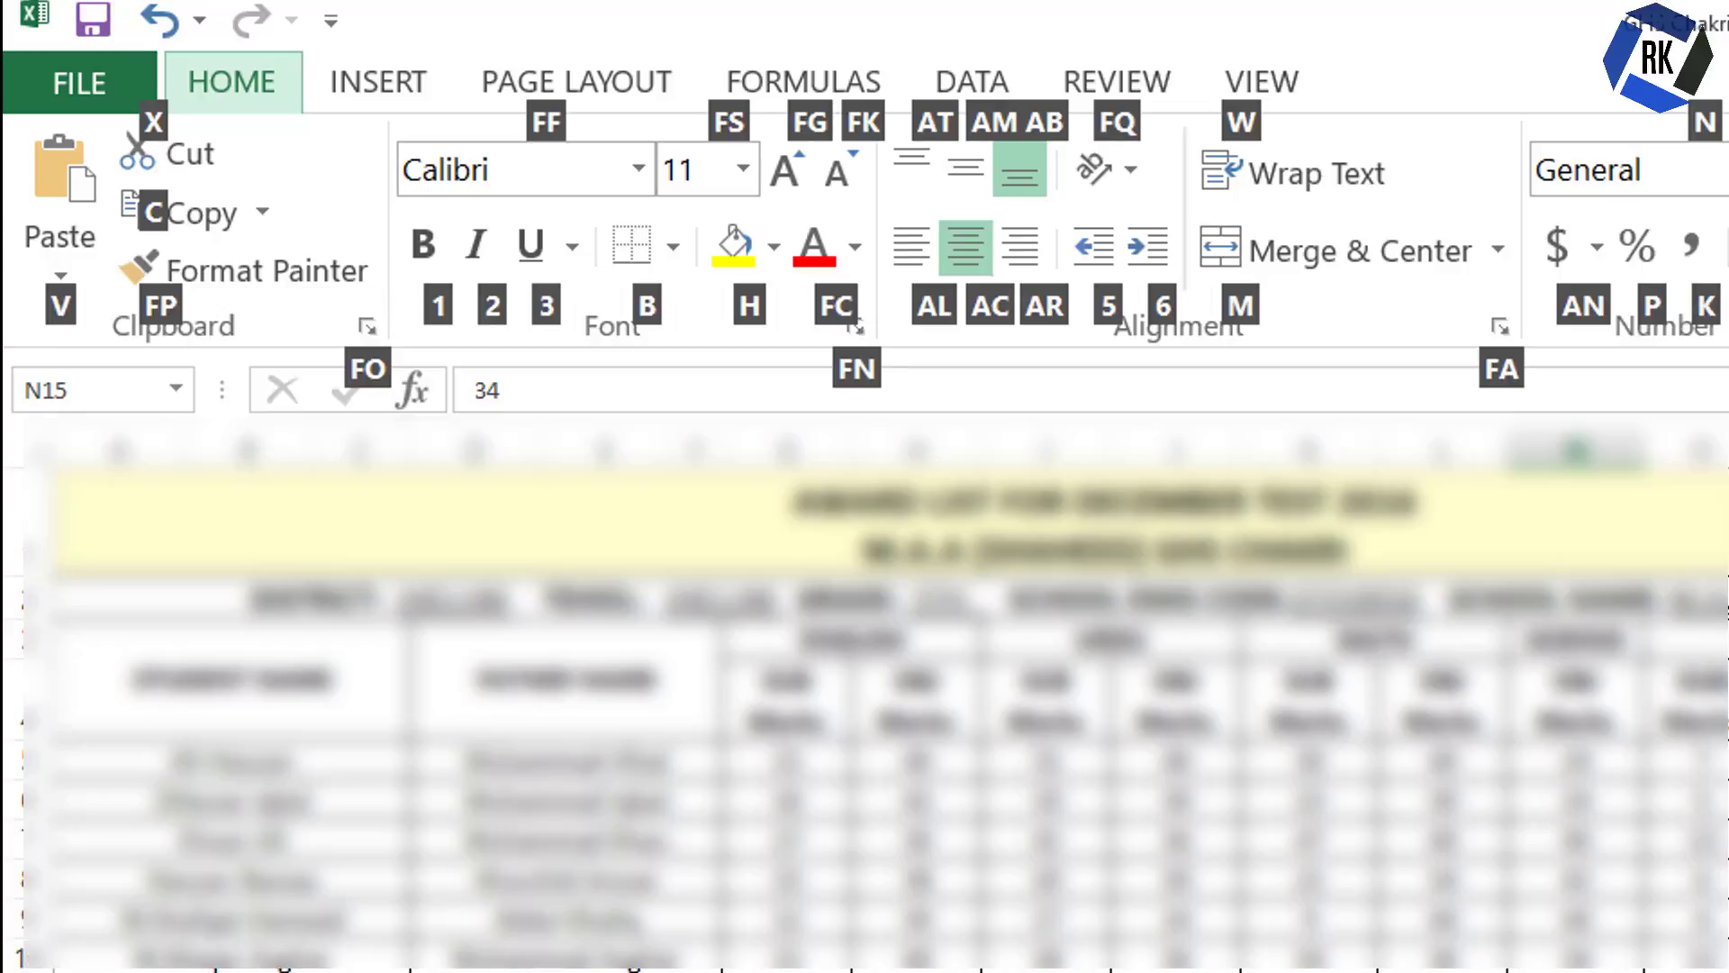
pyautogui.press('n')
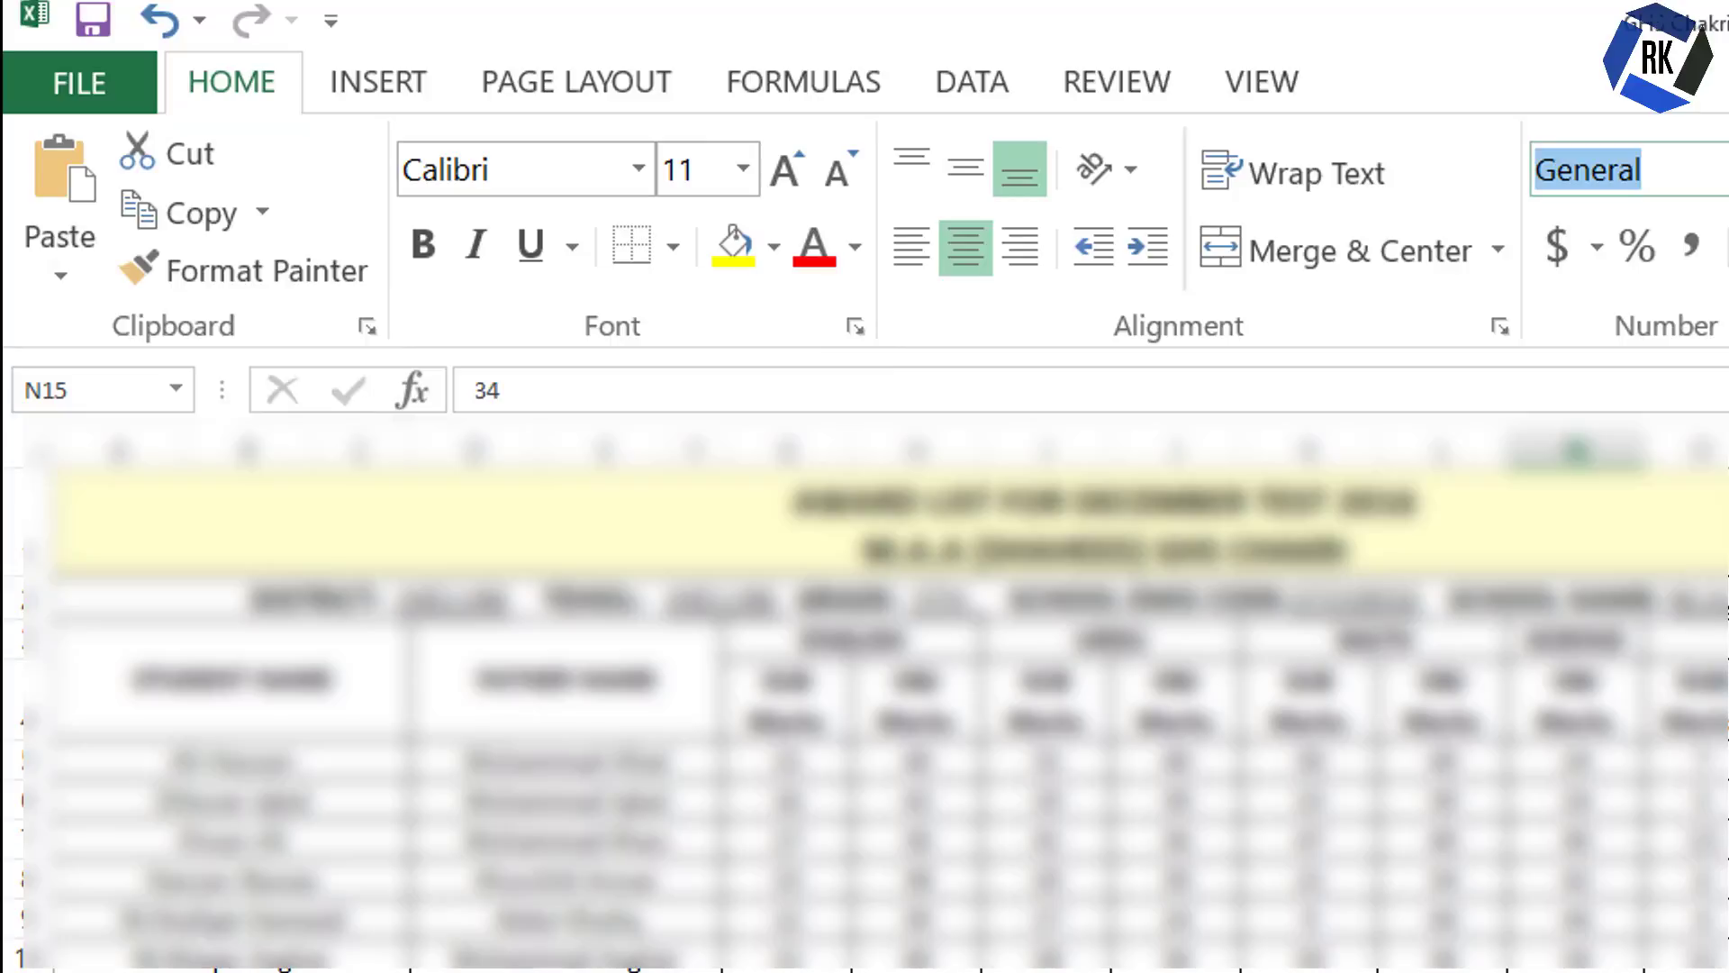
pyautogui.press('Escape')
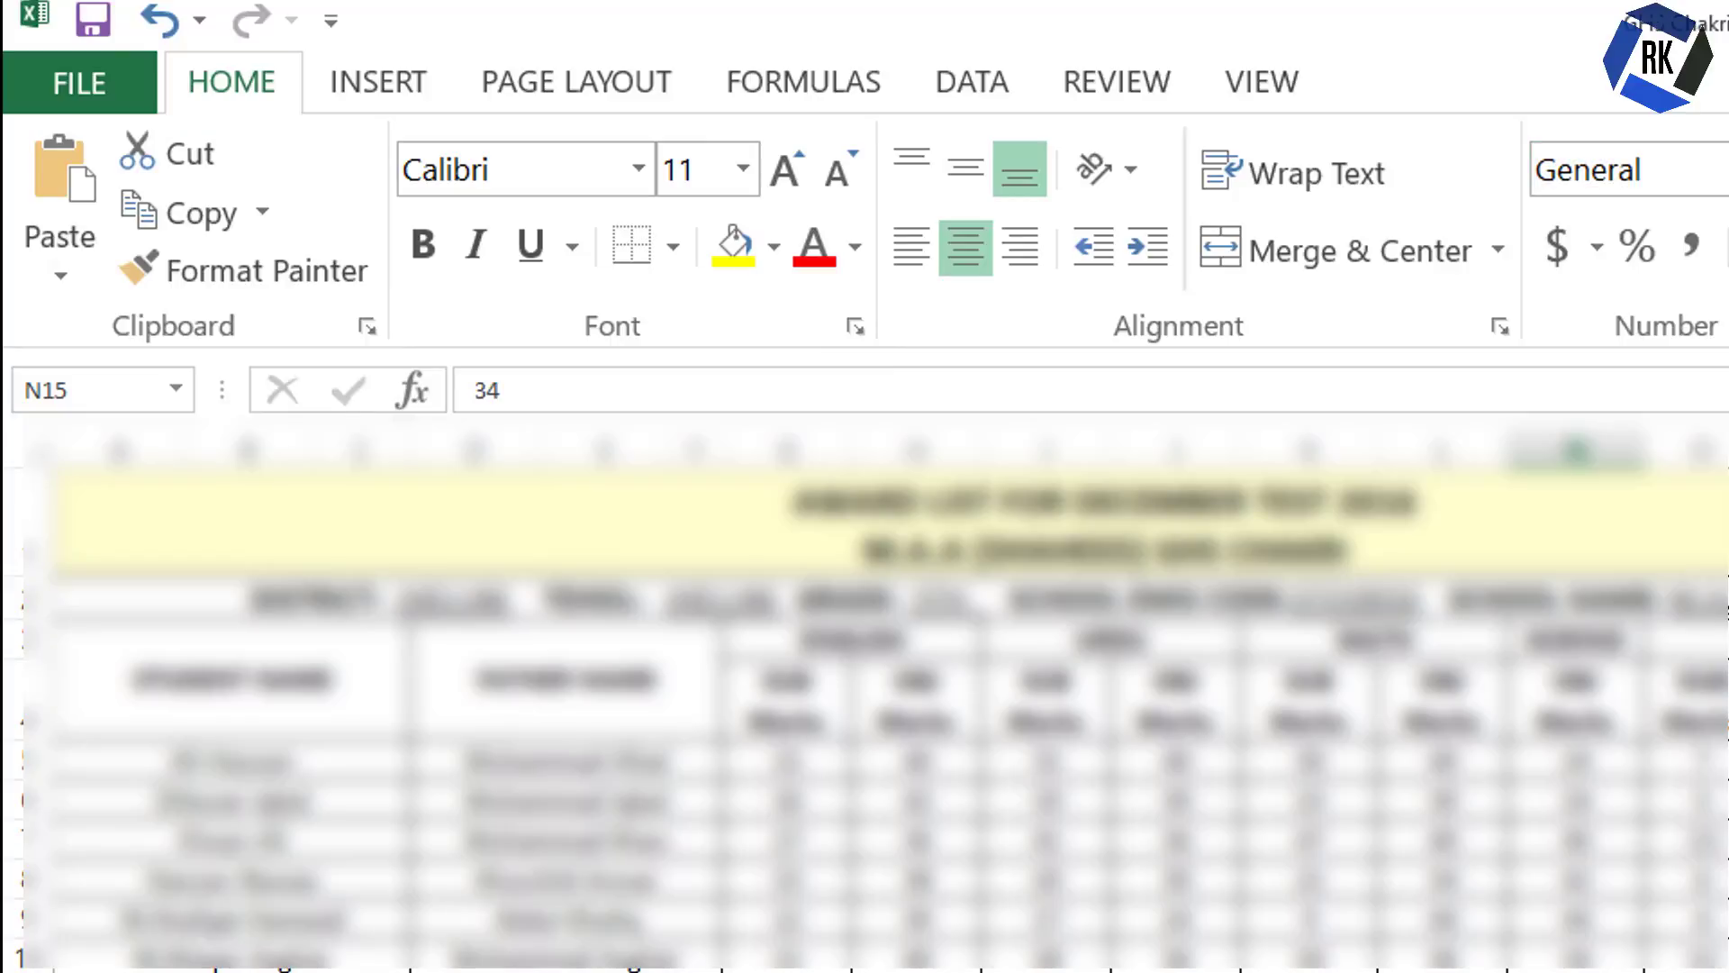
# Step: Show the key tips for the Insert commands and view the column chart types without inserting a chart
pyautogui.press('alt')
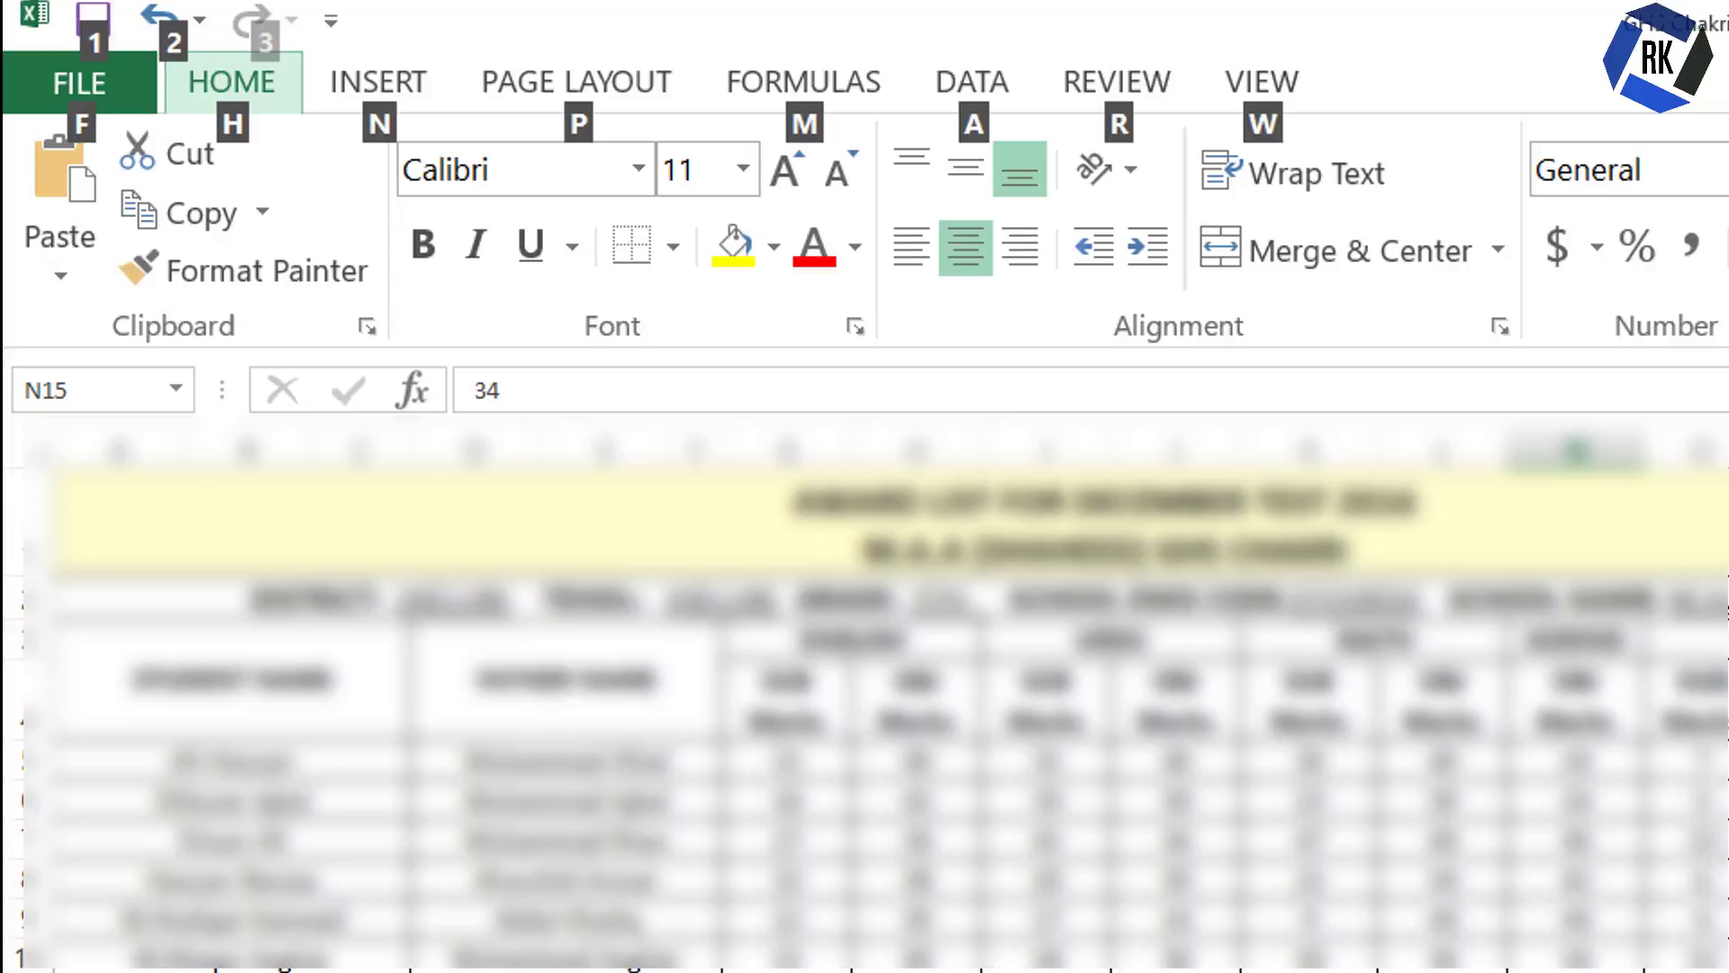
pyautogui.press('n')
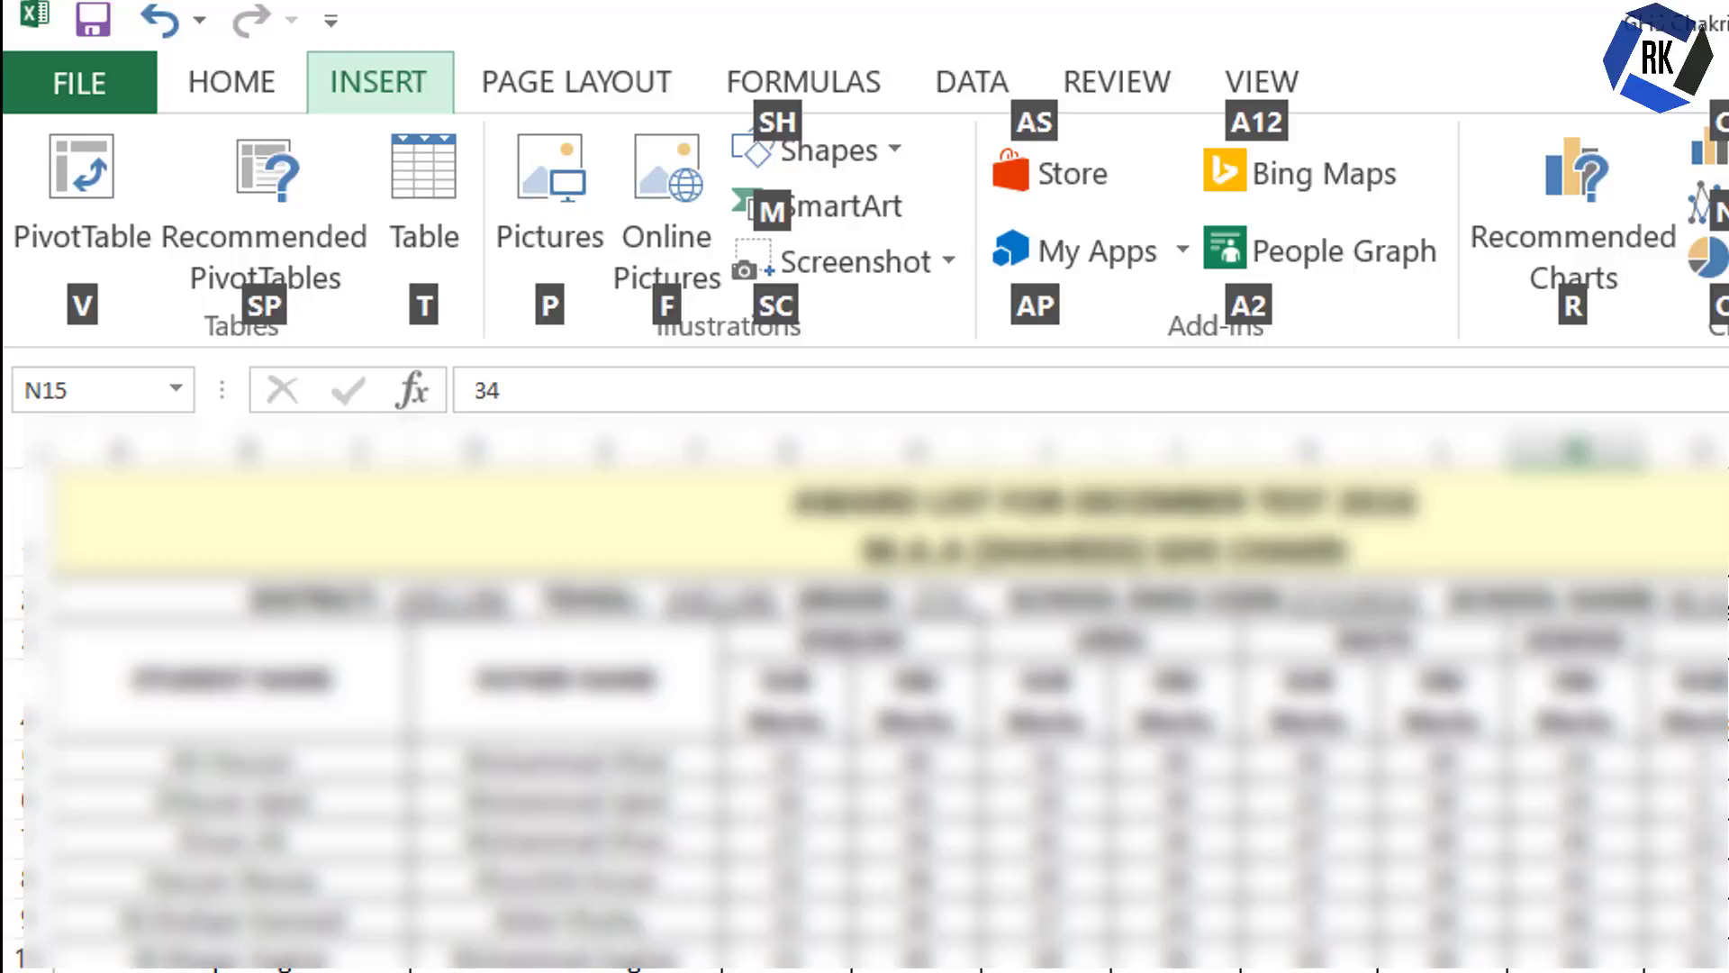
pyautogui.press('c')
pyautogui.press('1')
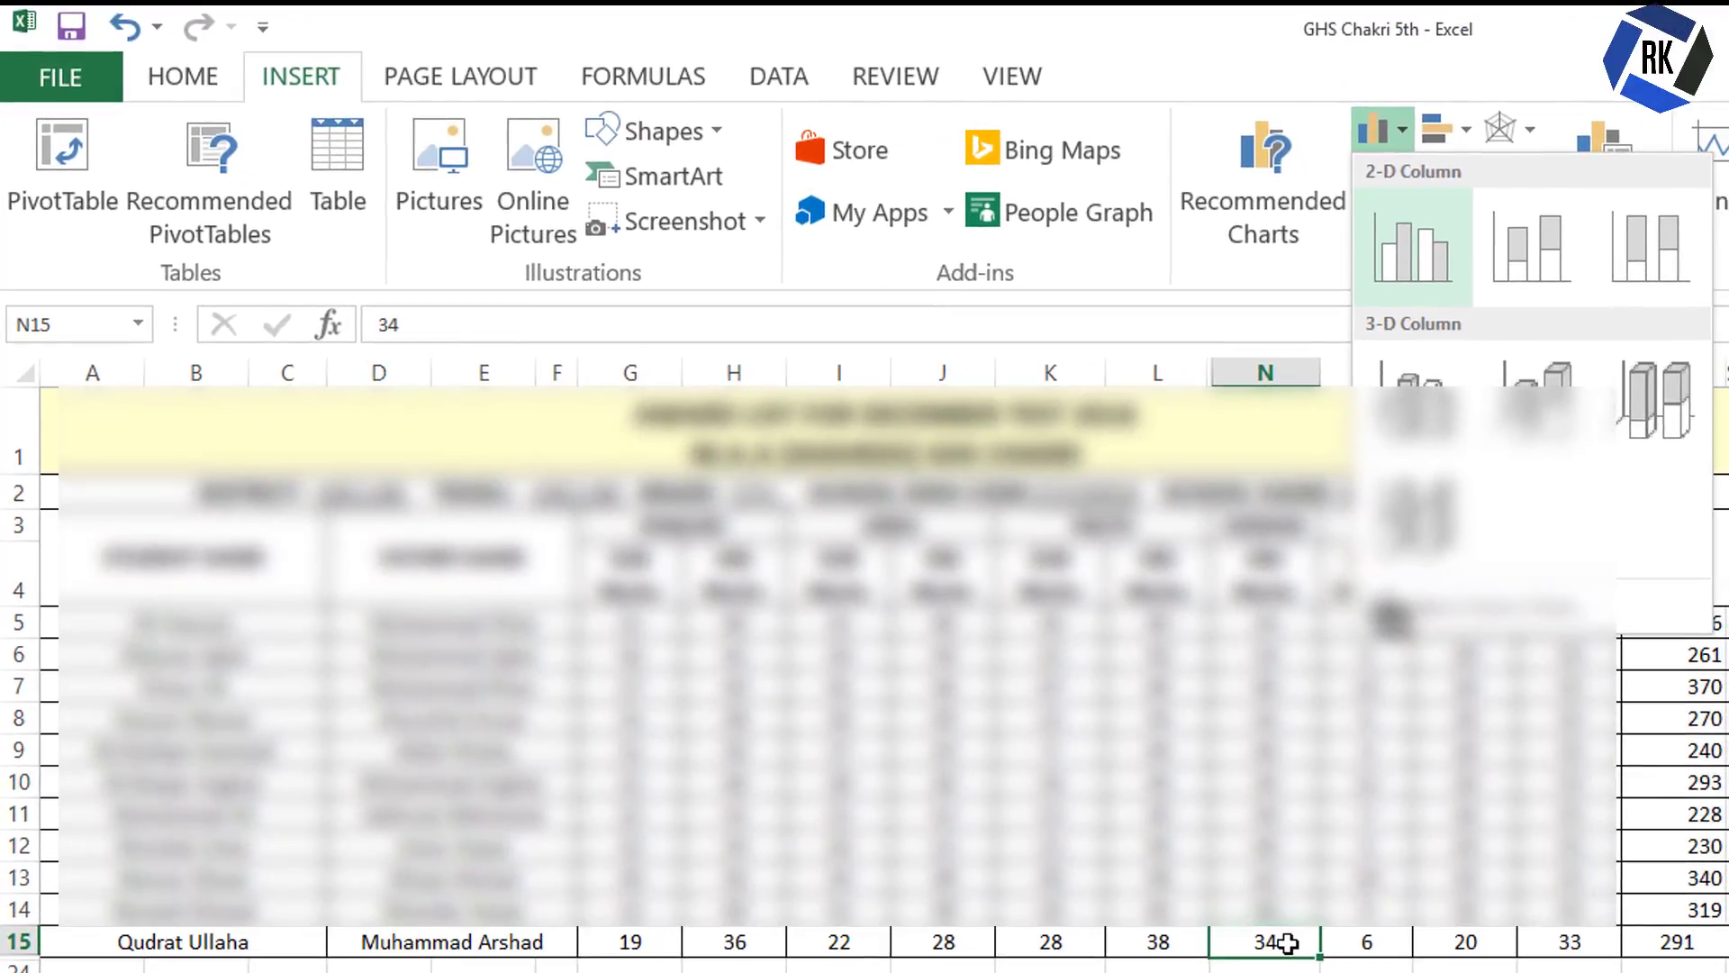
pyautogui.press('Escape')
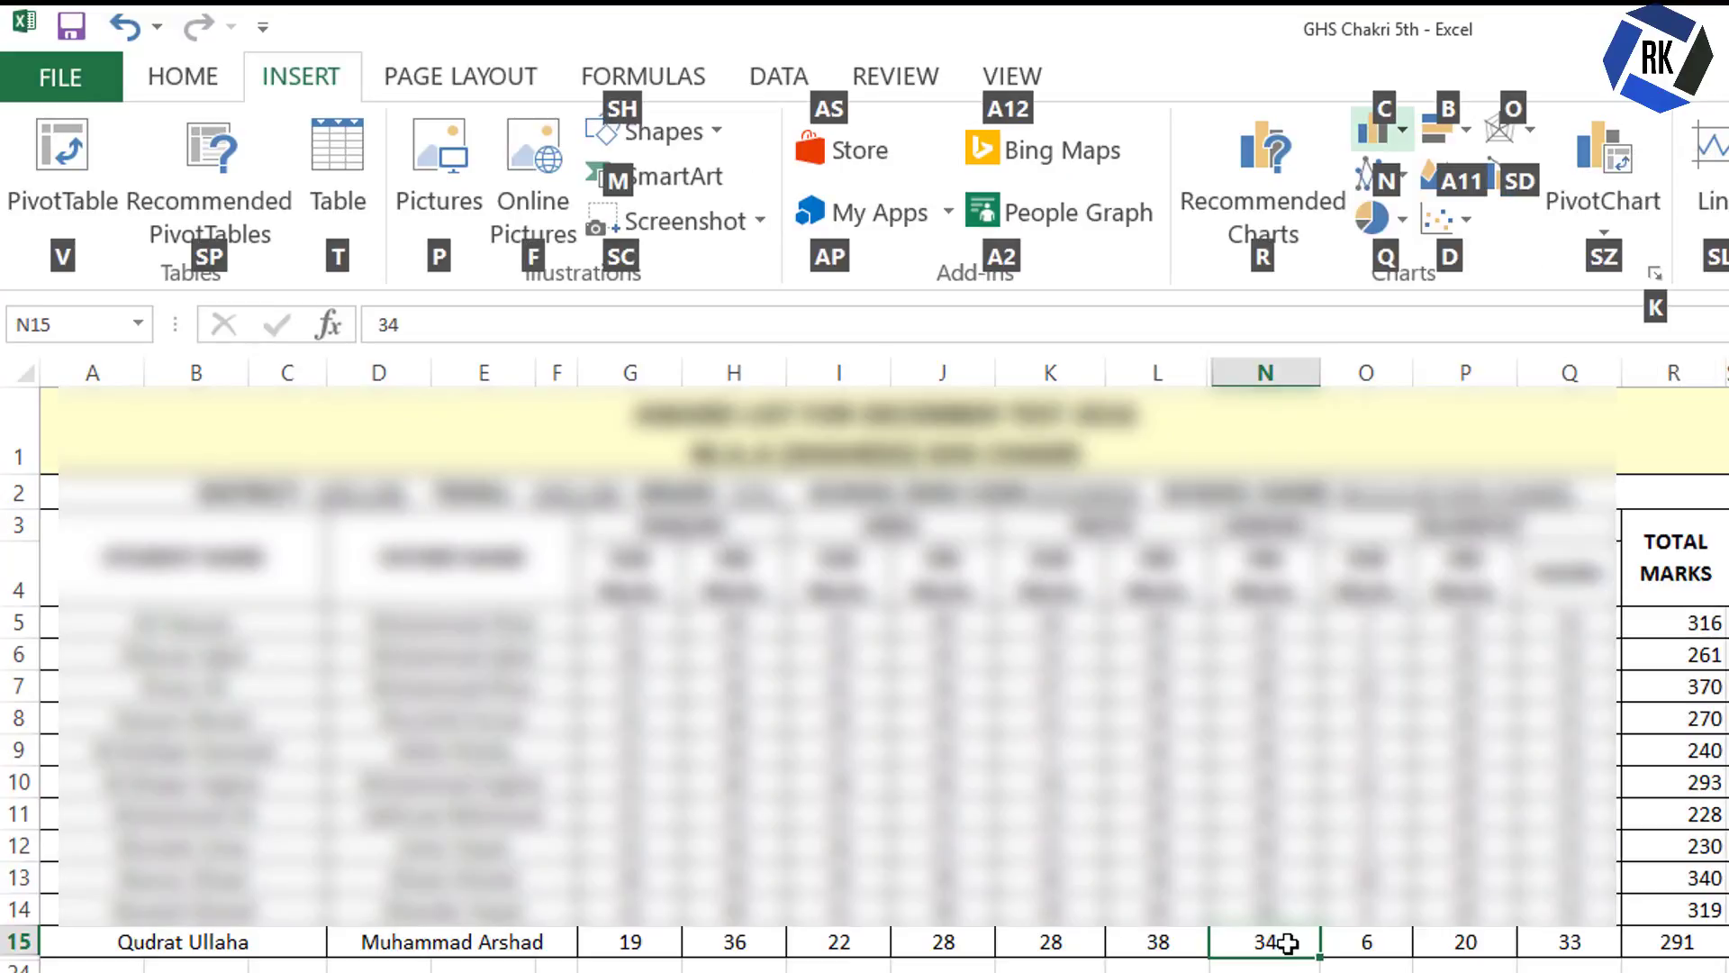
pyautogui.press('Escape')
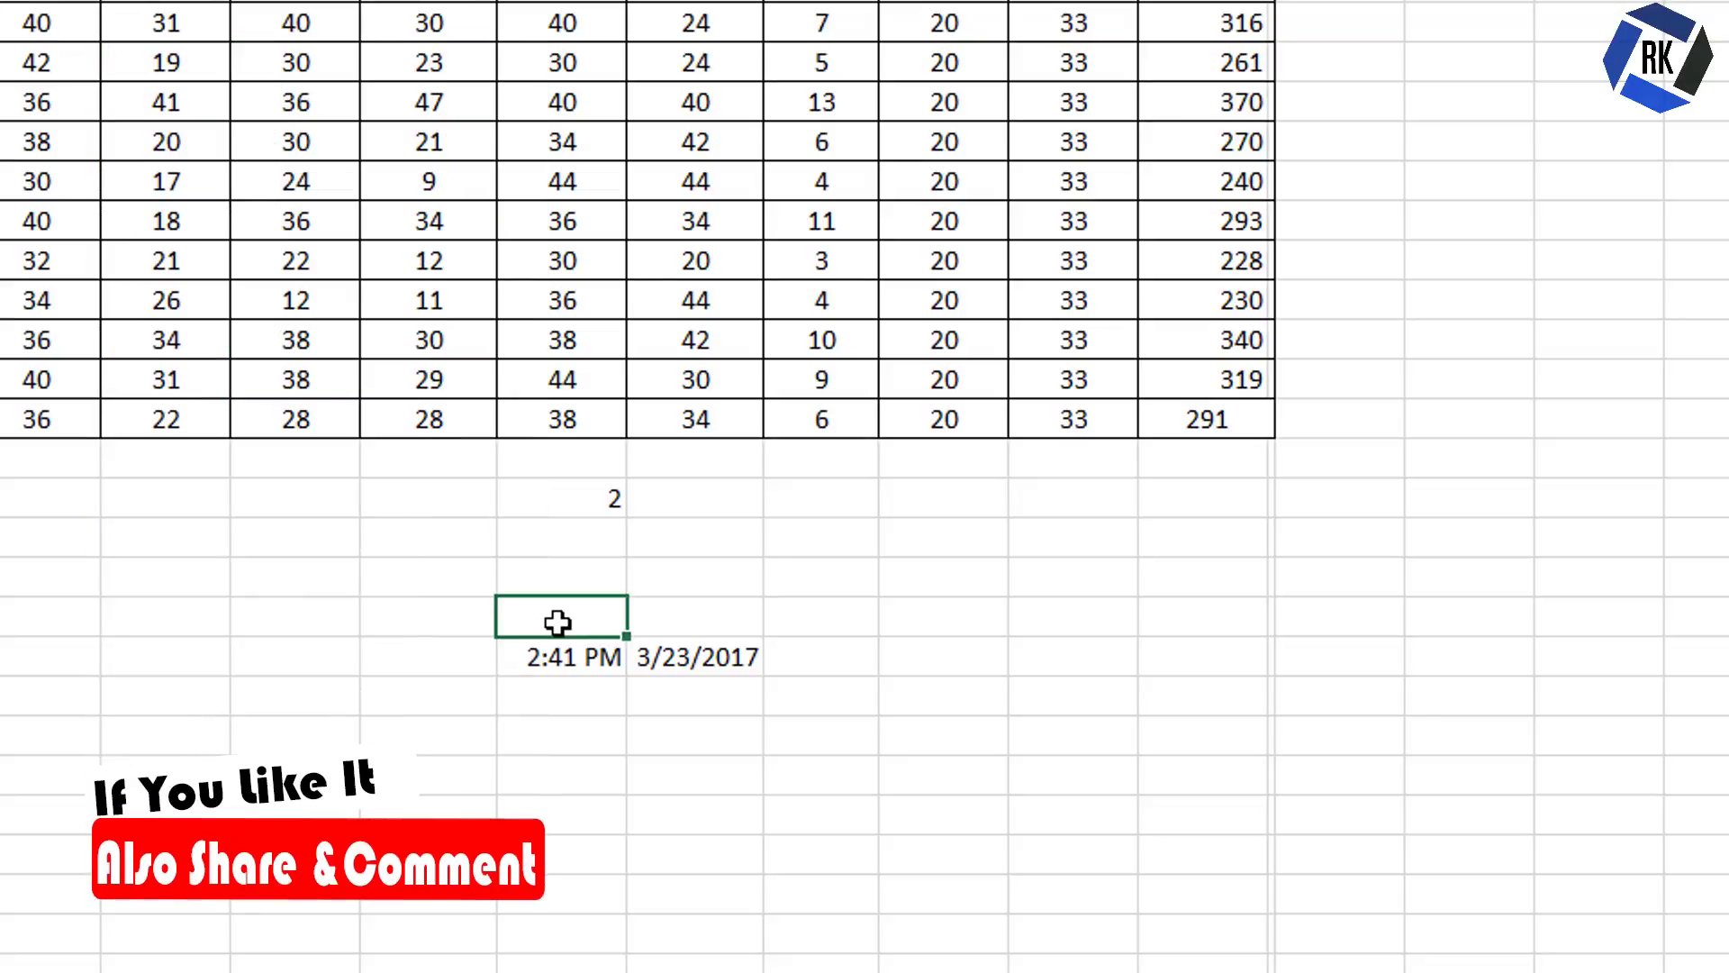
pyautogui.hotkey('ctrl', 'k')
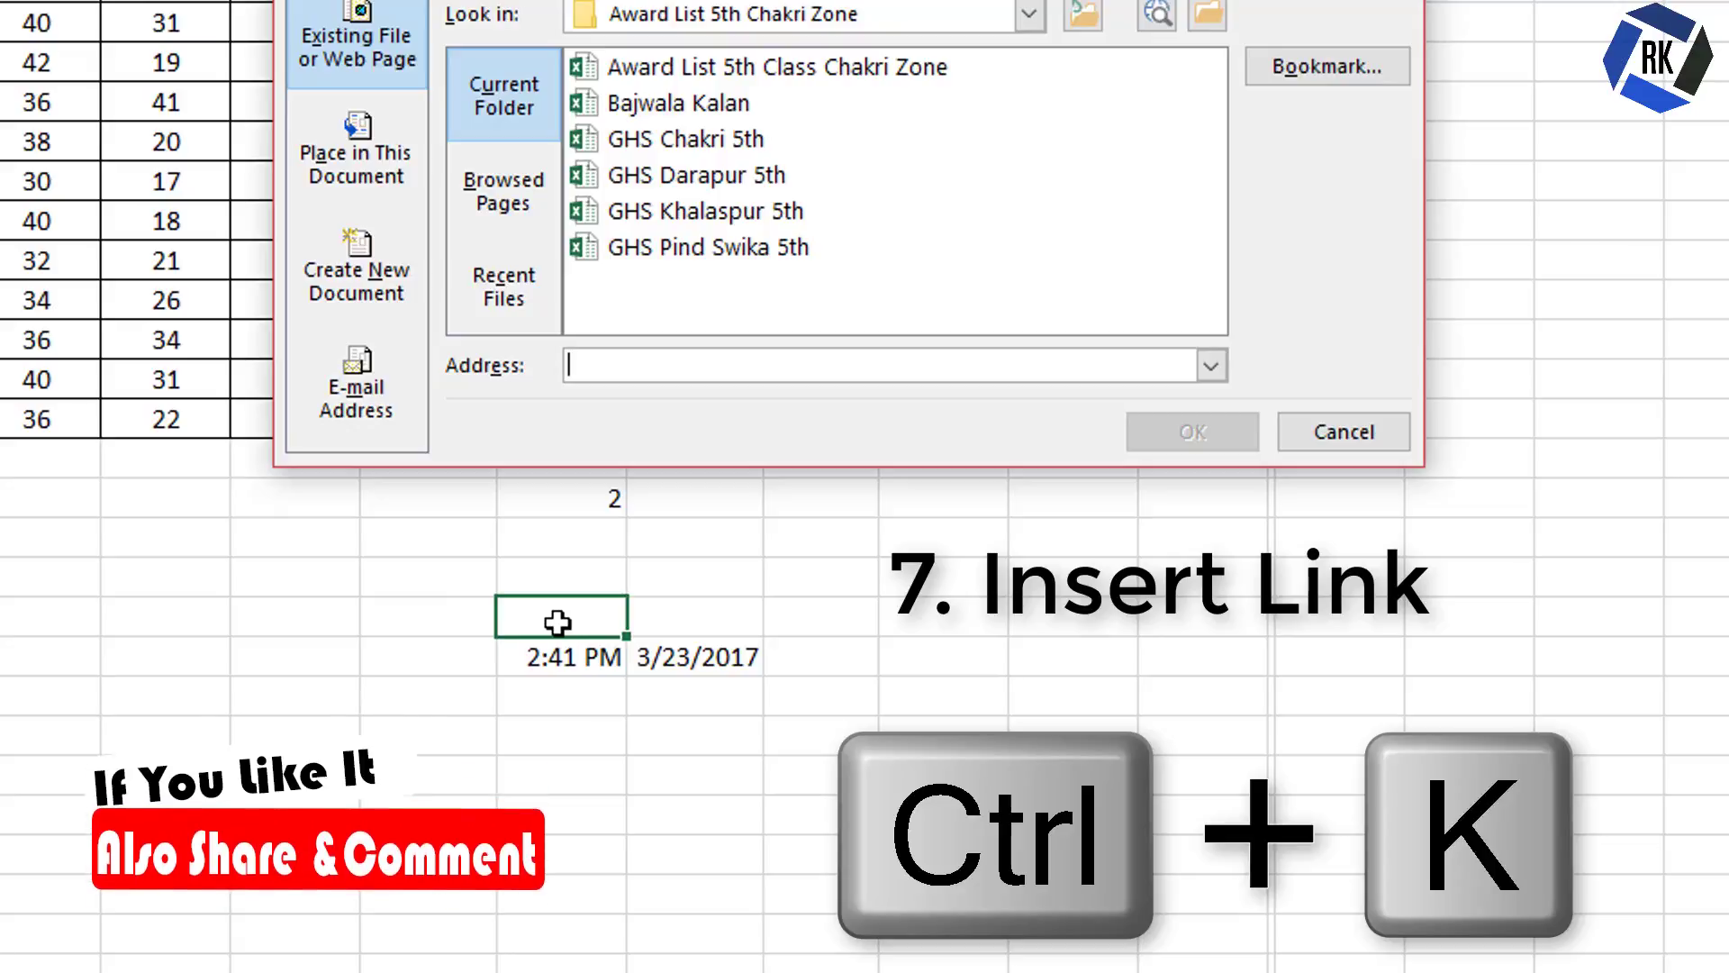
pyautogui.write('www.google.com')
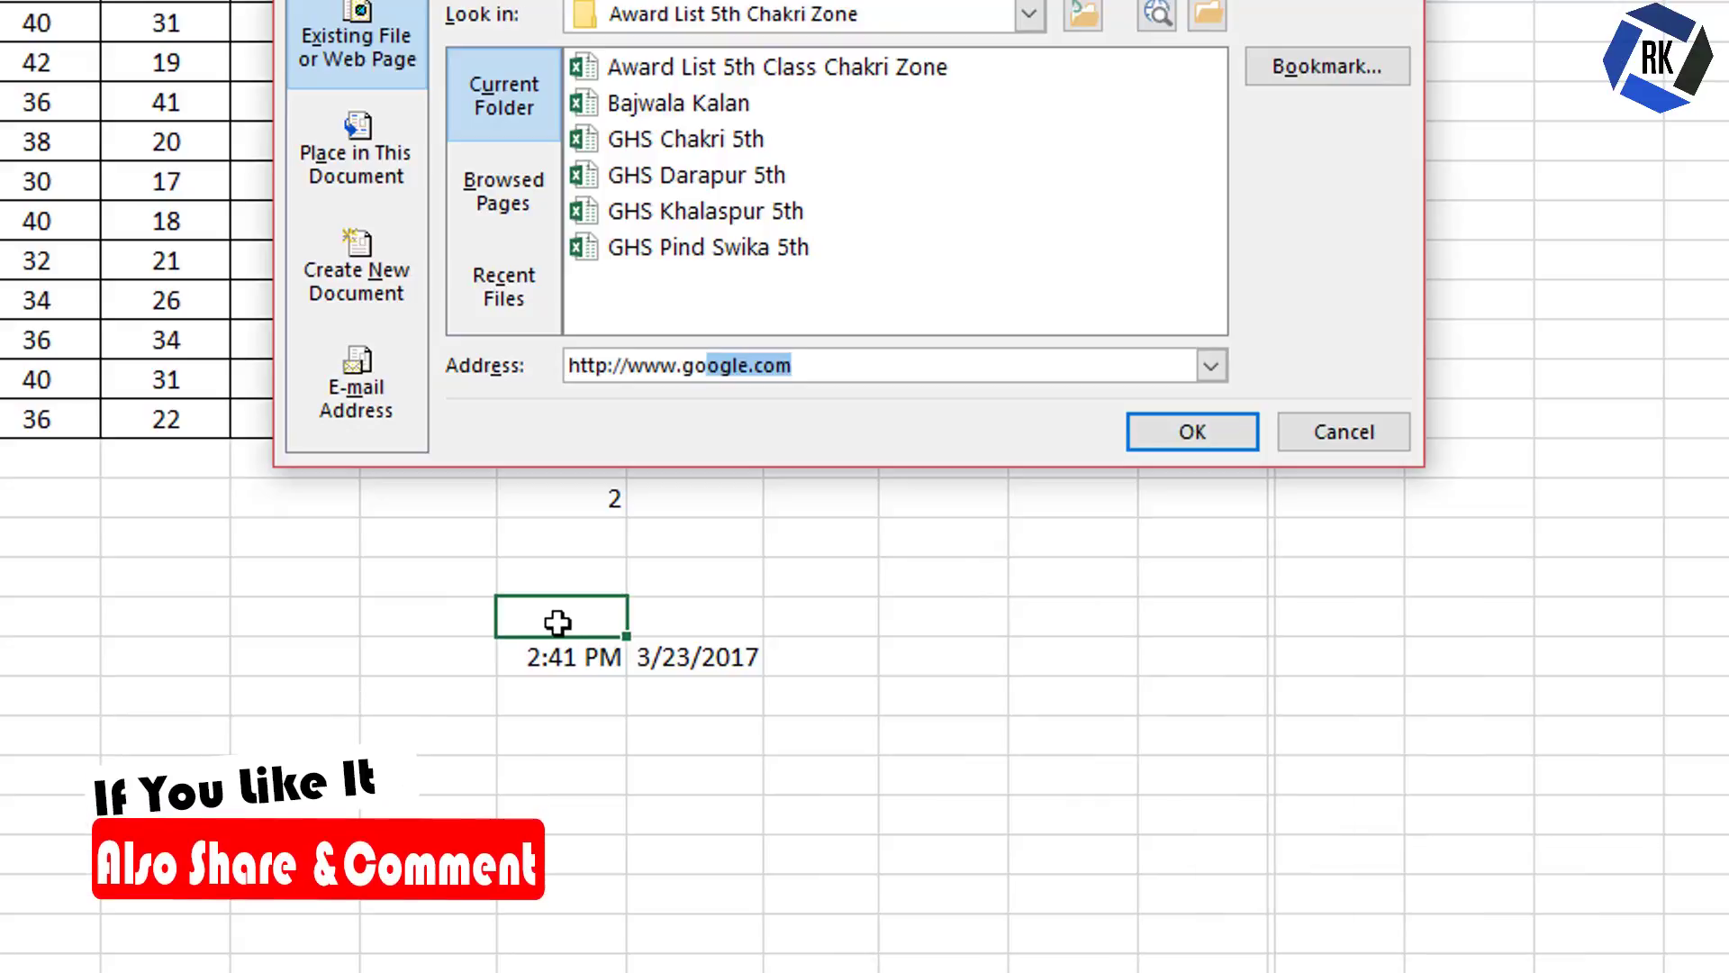
pyautogui.press('Return')
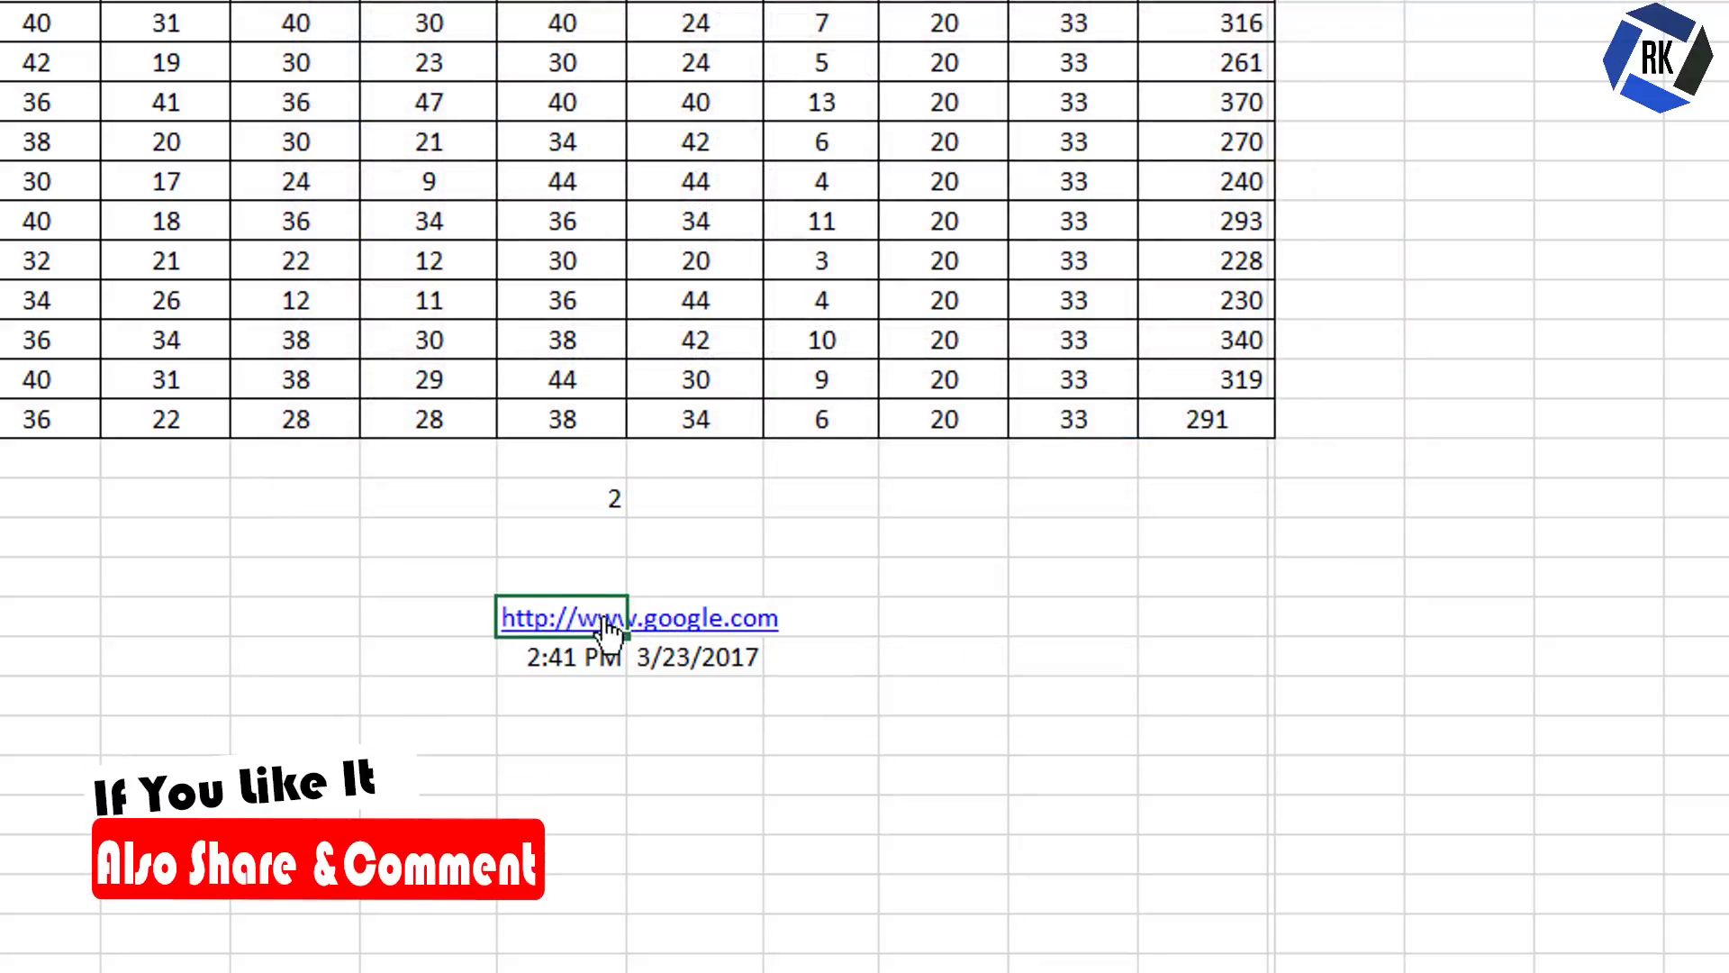
pyautogui.press('Down')
pyautogui.click(594, 620)
pyautogui.press('Delete')
# Step: Enter "hyper" and "link" on two separate lines inside cell P27
pyautogui.click(961, 570)
pyautogui.doubleClick(959, 571)
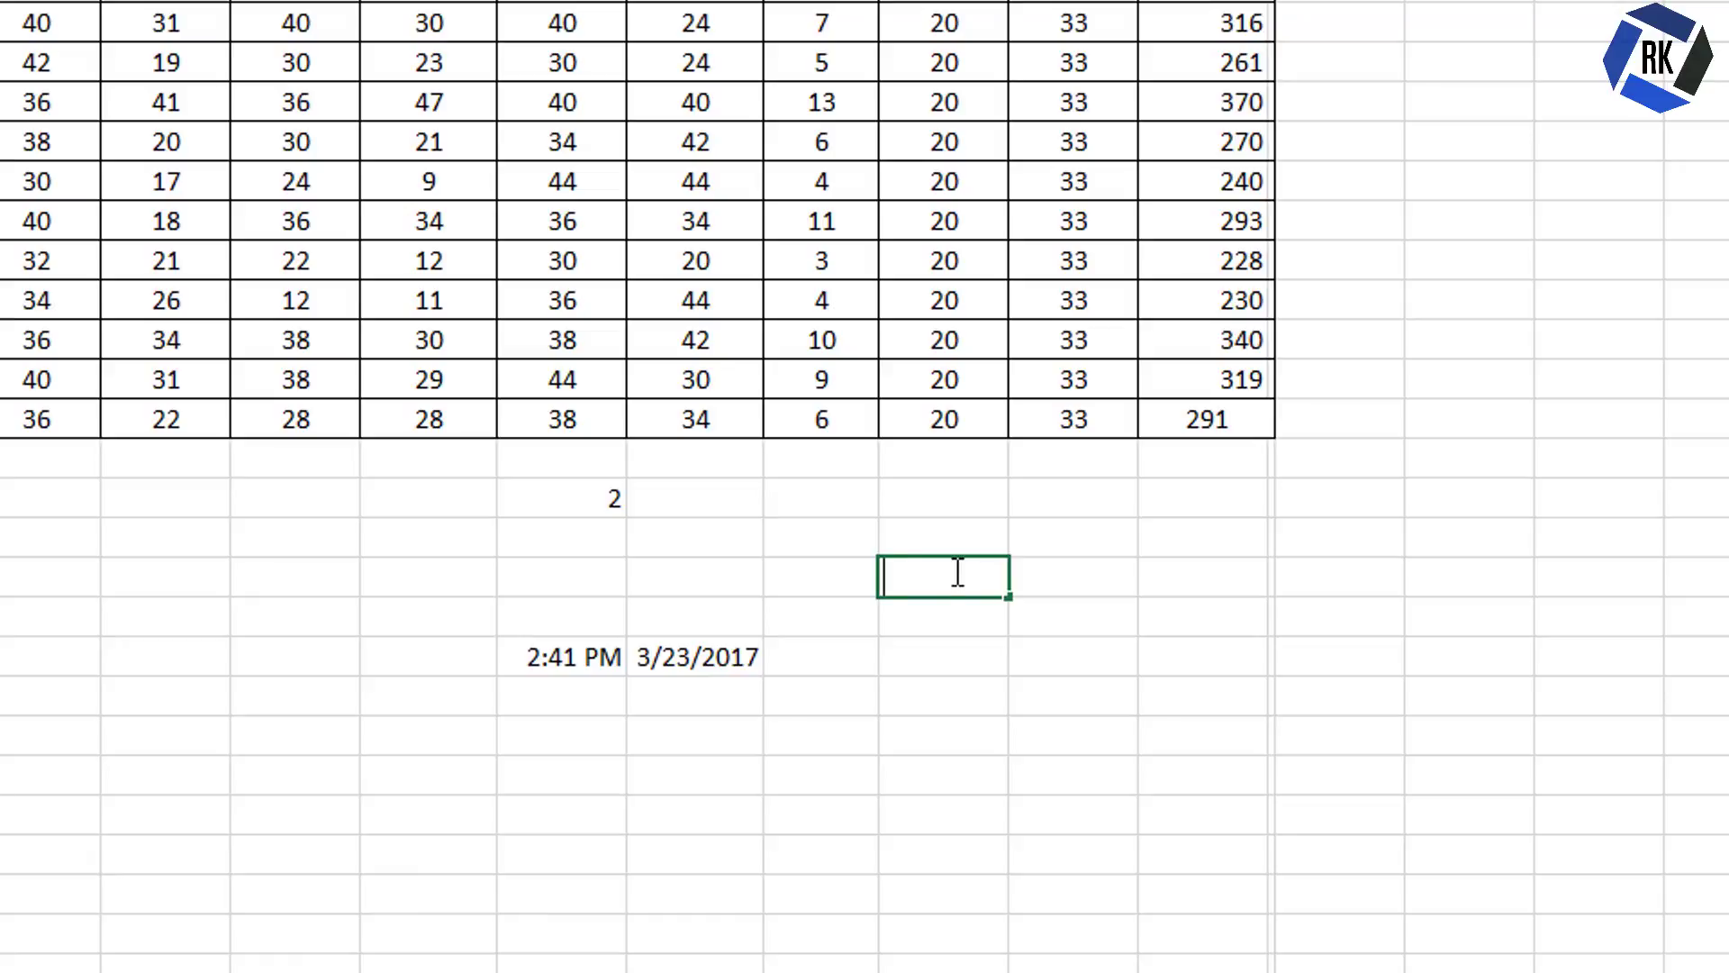
pyautogui.write('hyper')
pyautogui.hotkey('alt', 'Return')
pyautogui.write('link')
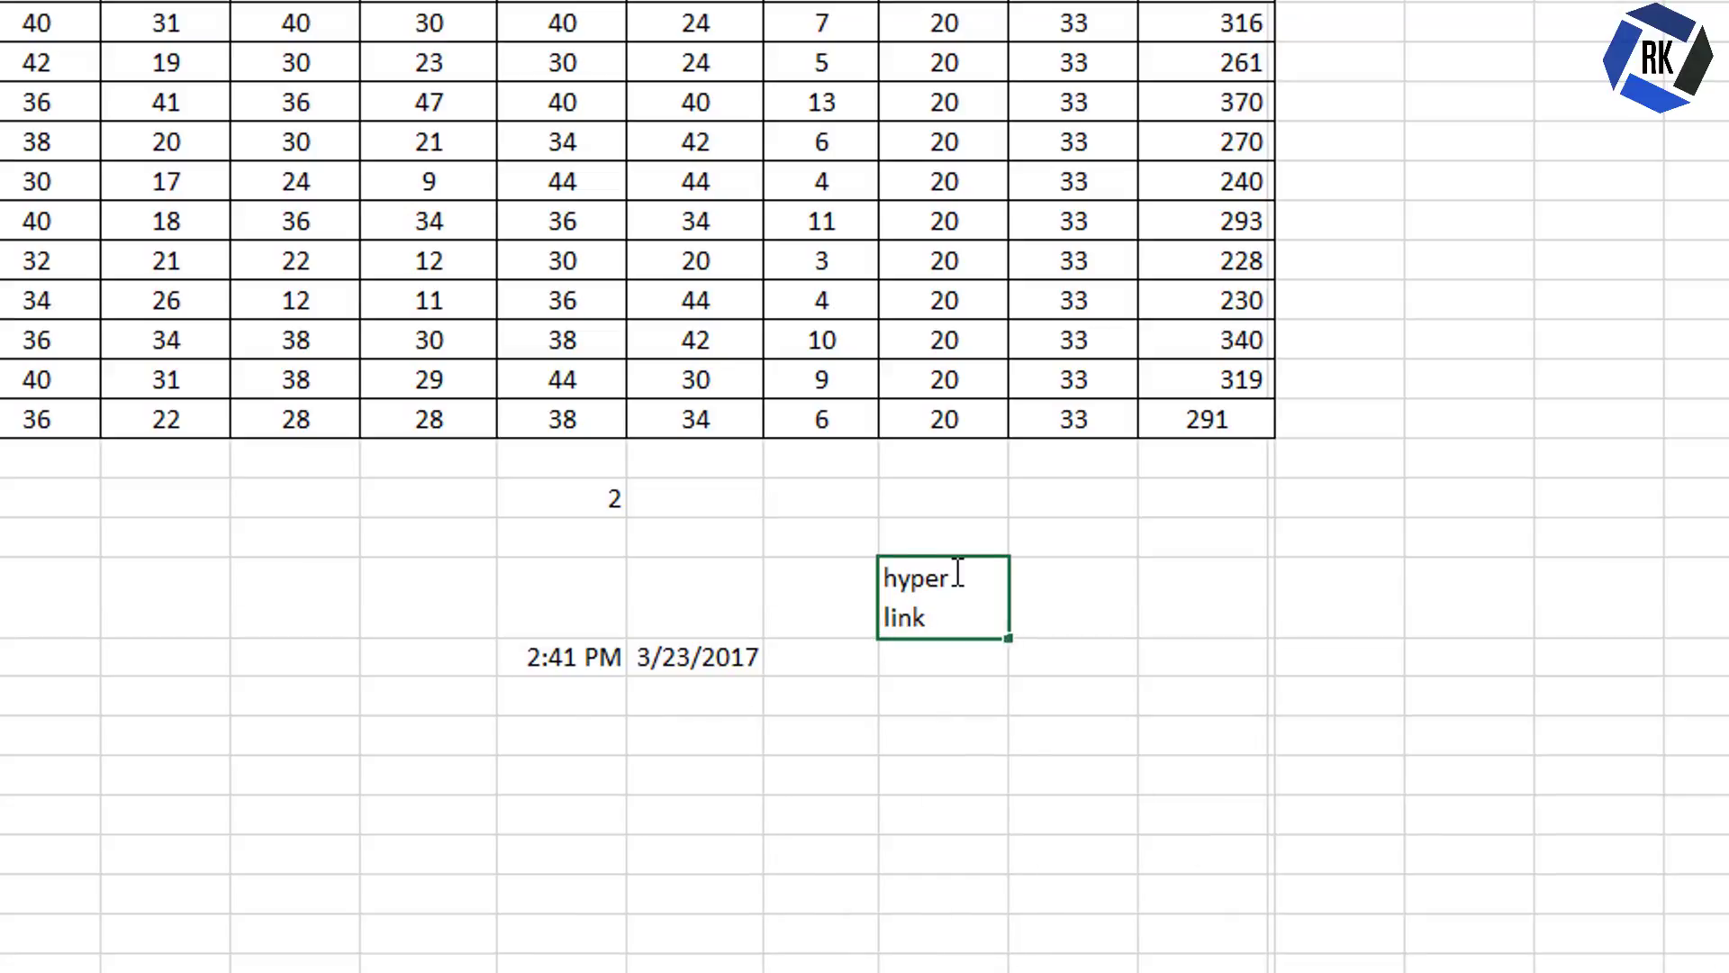
pyautogui.press('Tab')
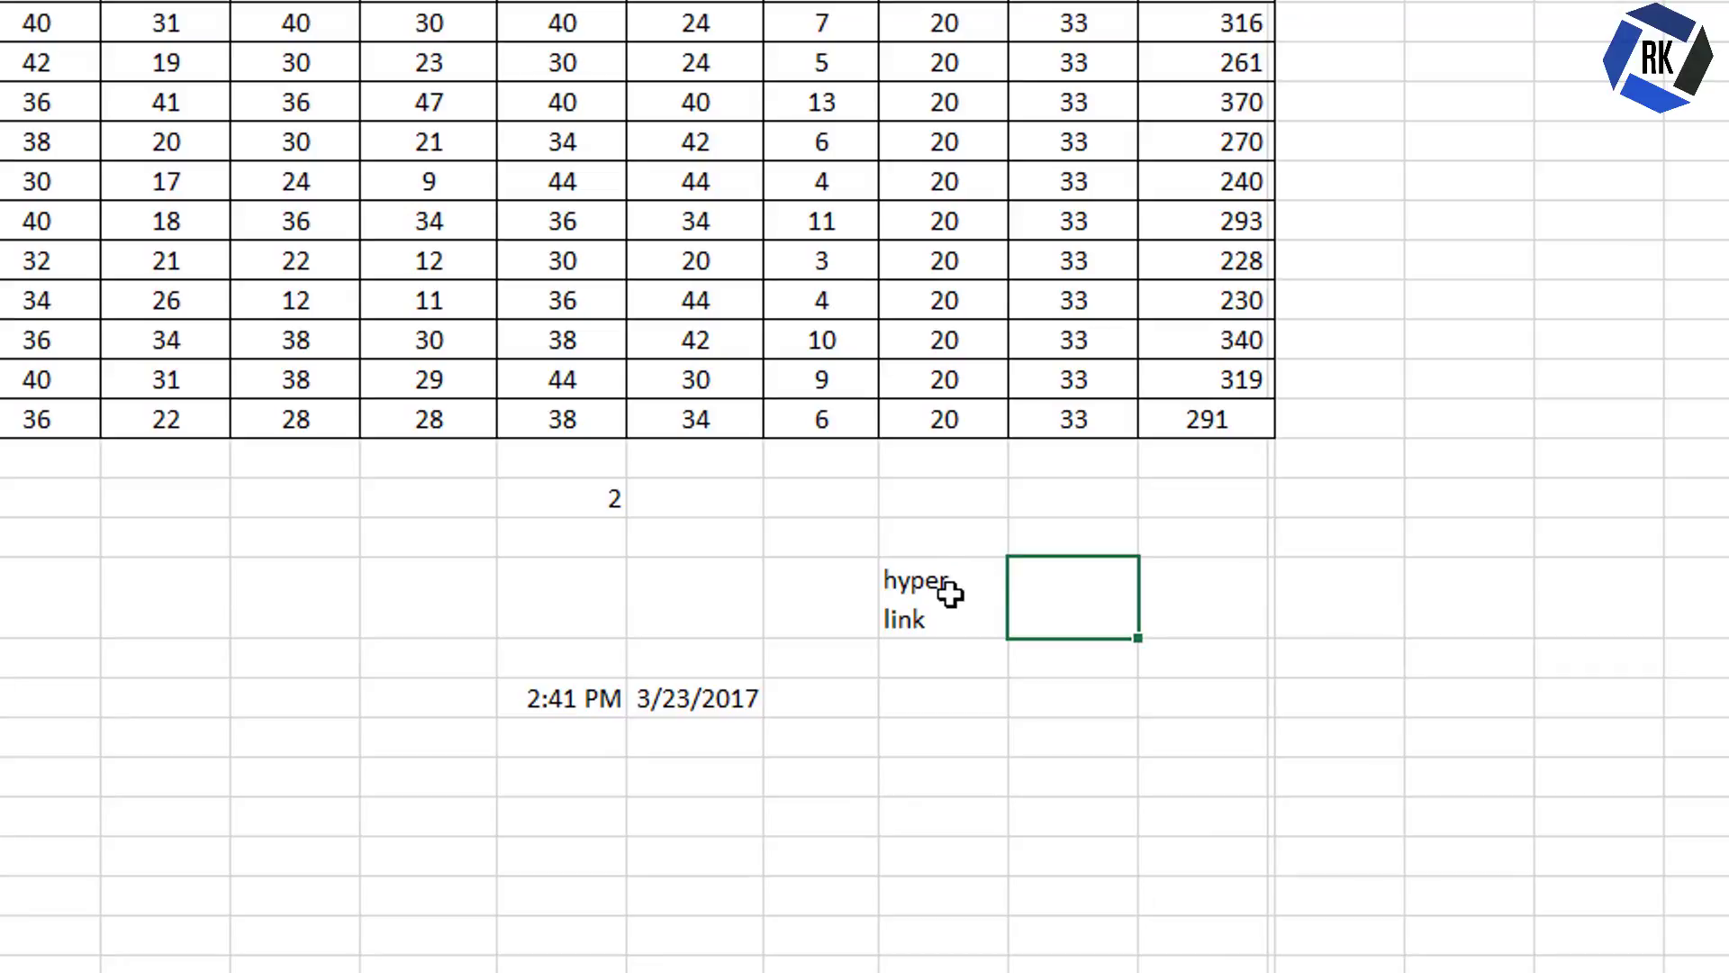
# Step: Join the text in P27 into the single line "hyperlink", and reinsert the line break before "link"
pyautogui.click(947, 594)
pyautogui.doubleClick(937, 596)
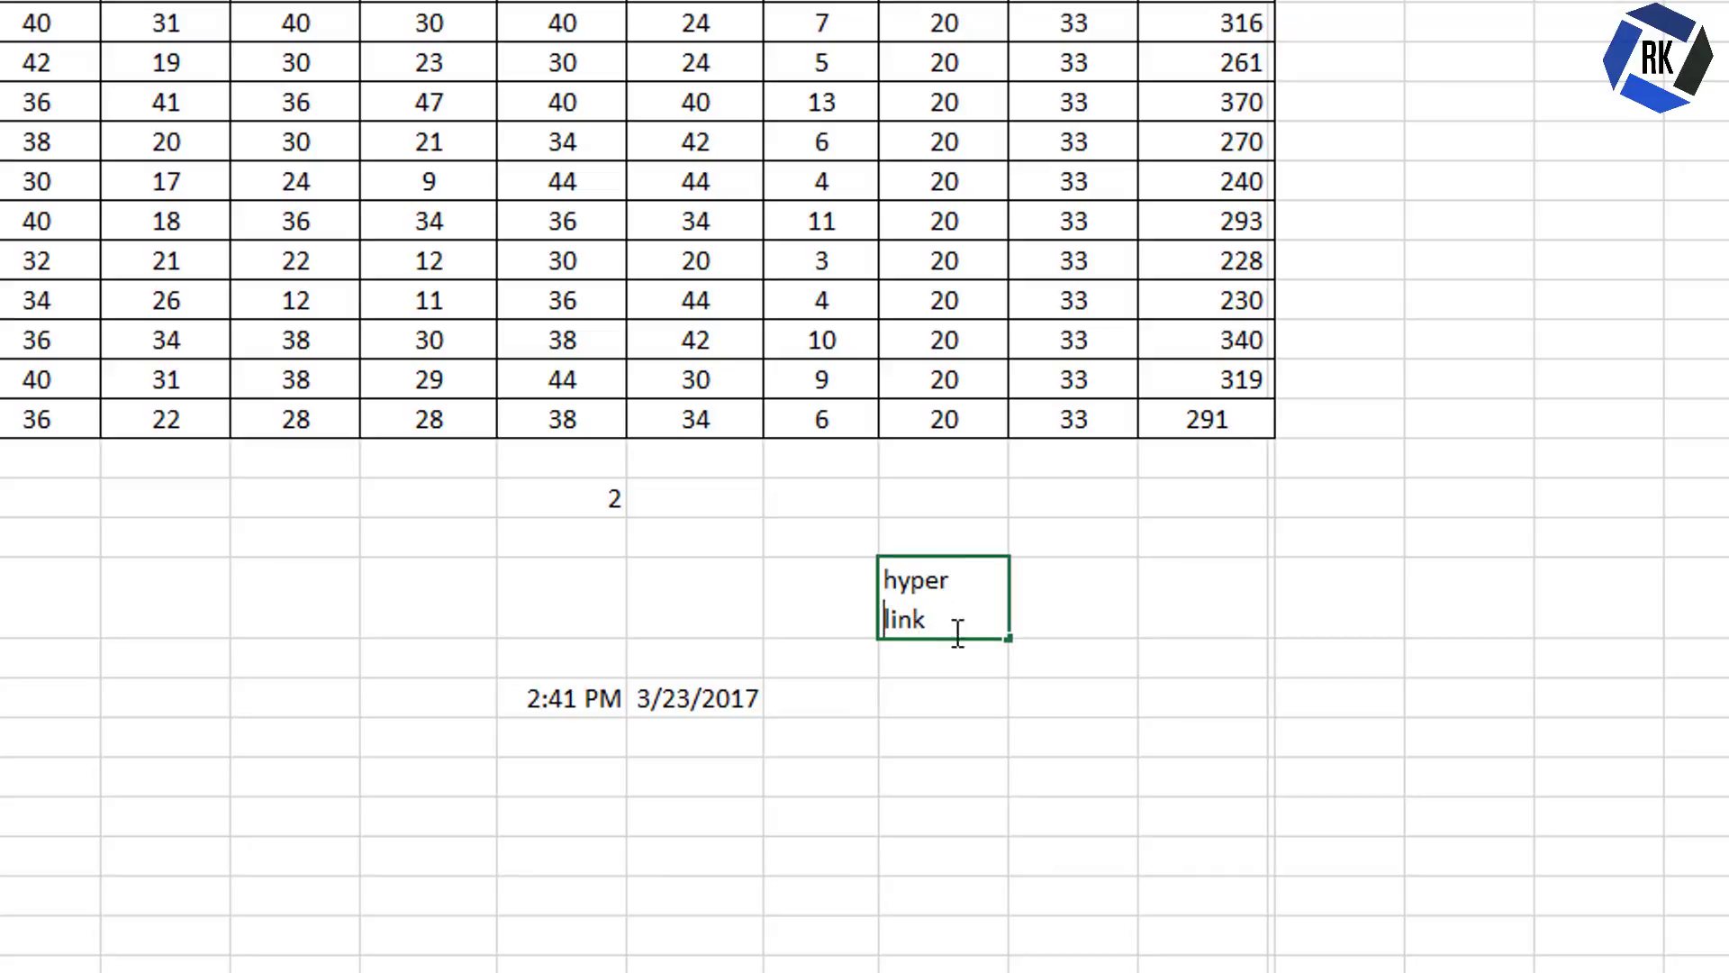
pyautogui.press('BackSpace')
pyautogui.press('Return')
pyautogui.press('Up')
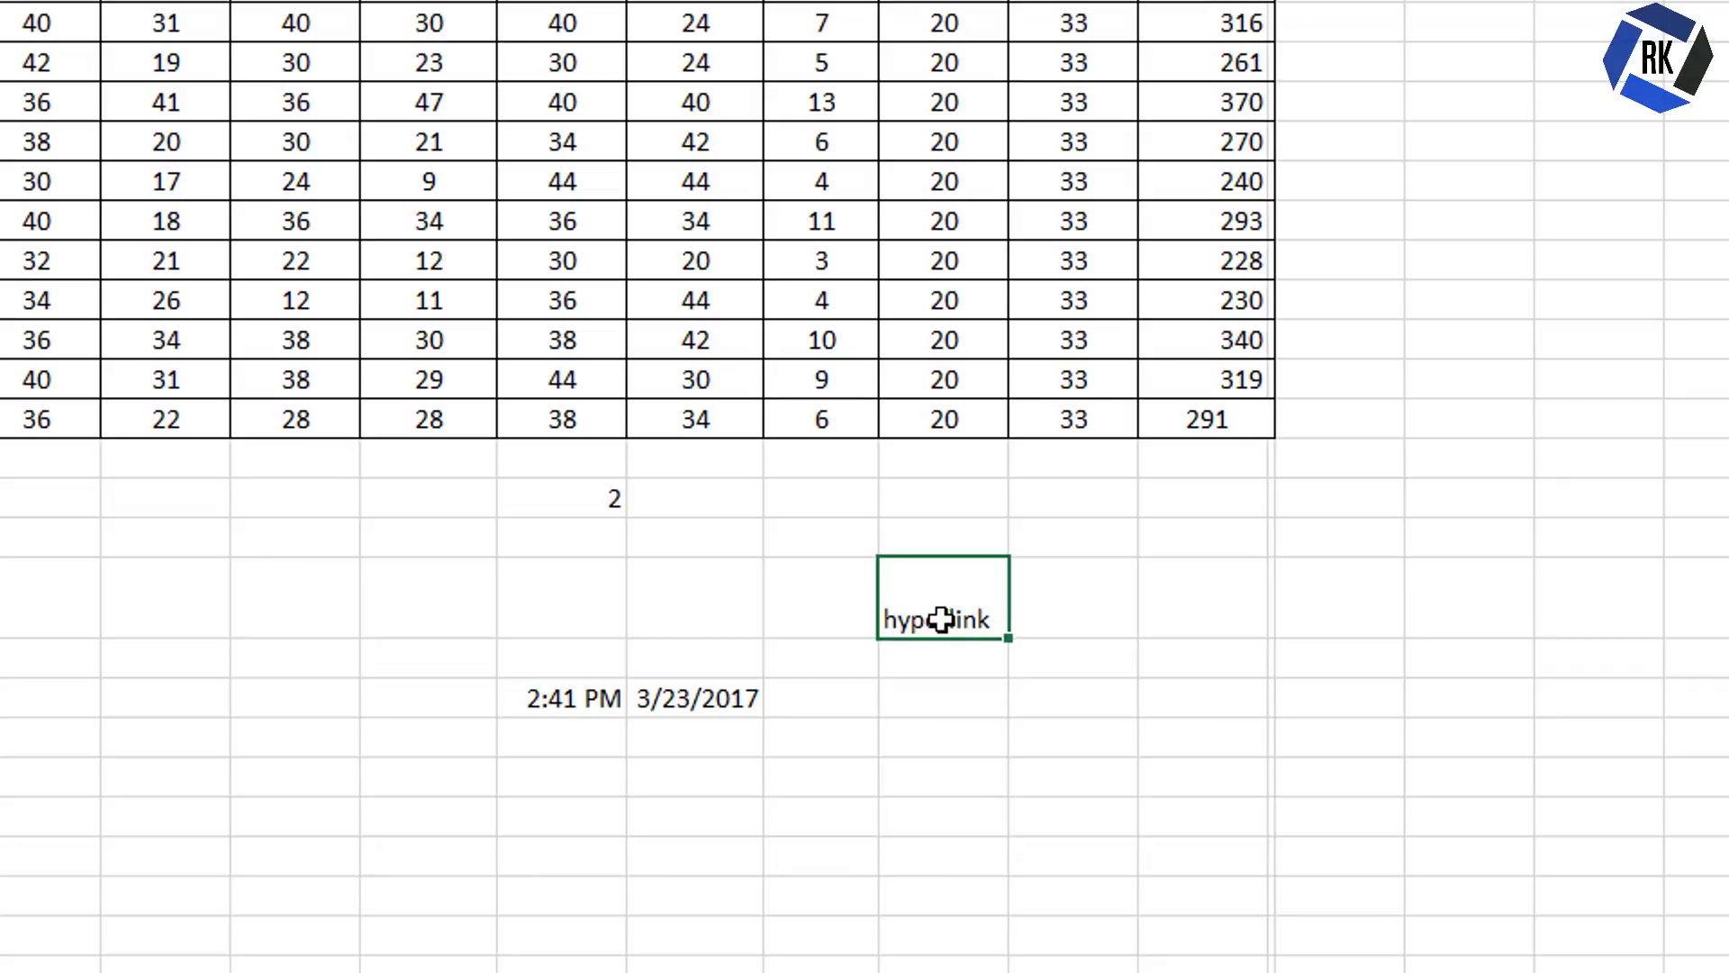
pyautogui.doubleClick(951, 622)
pyautogui.hotkey('alt', 'Return')
# Step: Apply outline borders to the empty cells H26 and I27 below the marks table
pyautogui.click(44, 554)
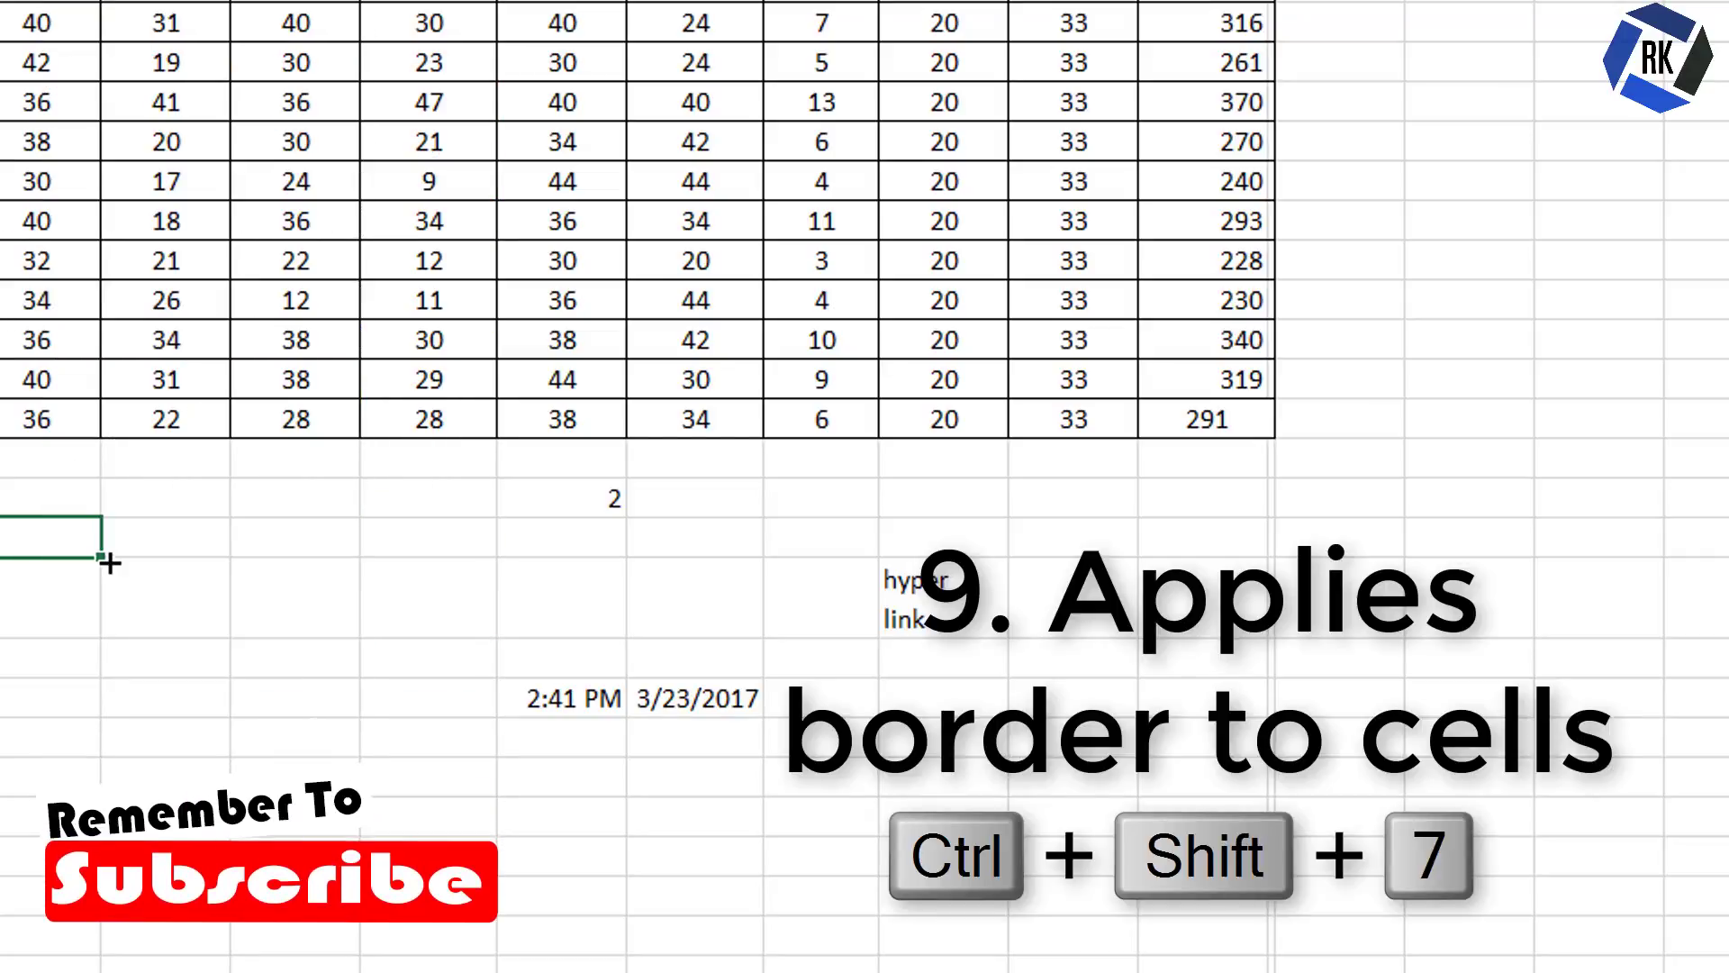
pyautogui.hotkey('ctrl', 'shift', '7')
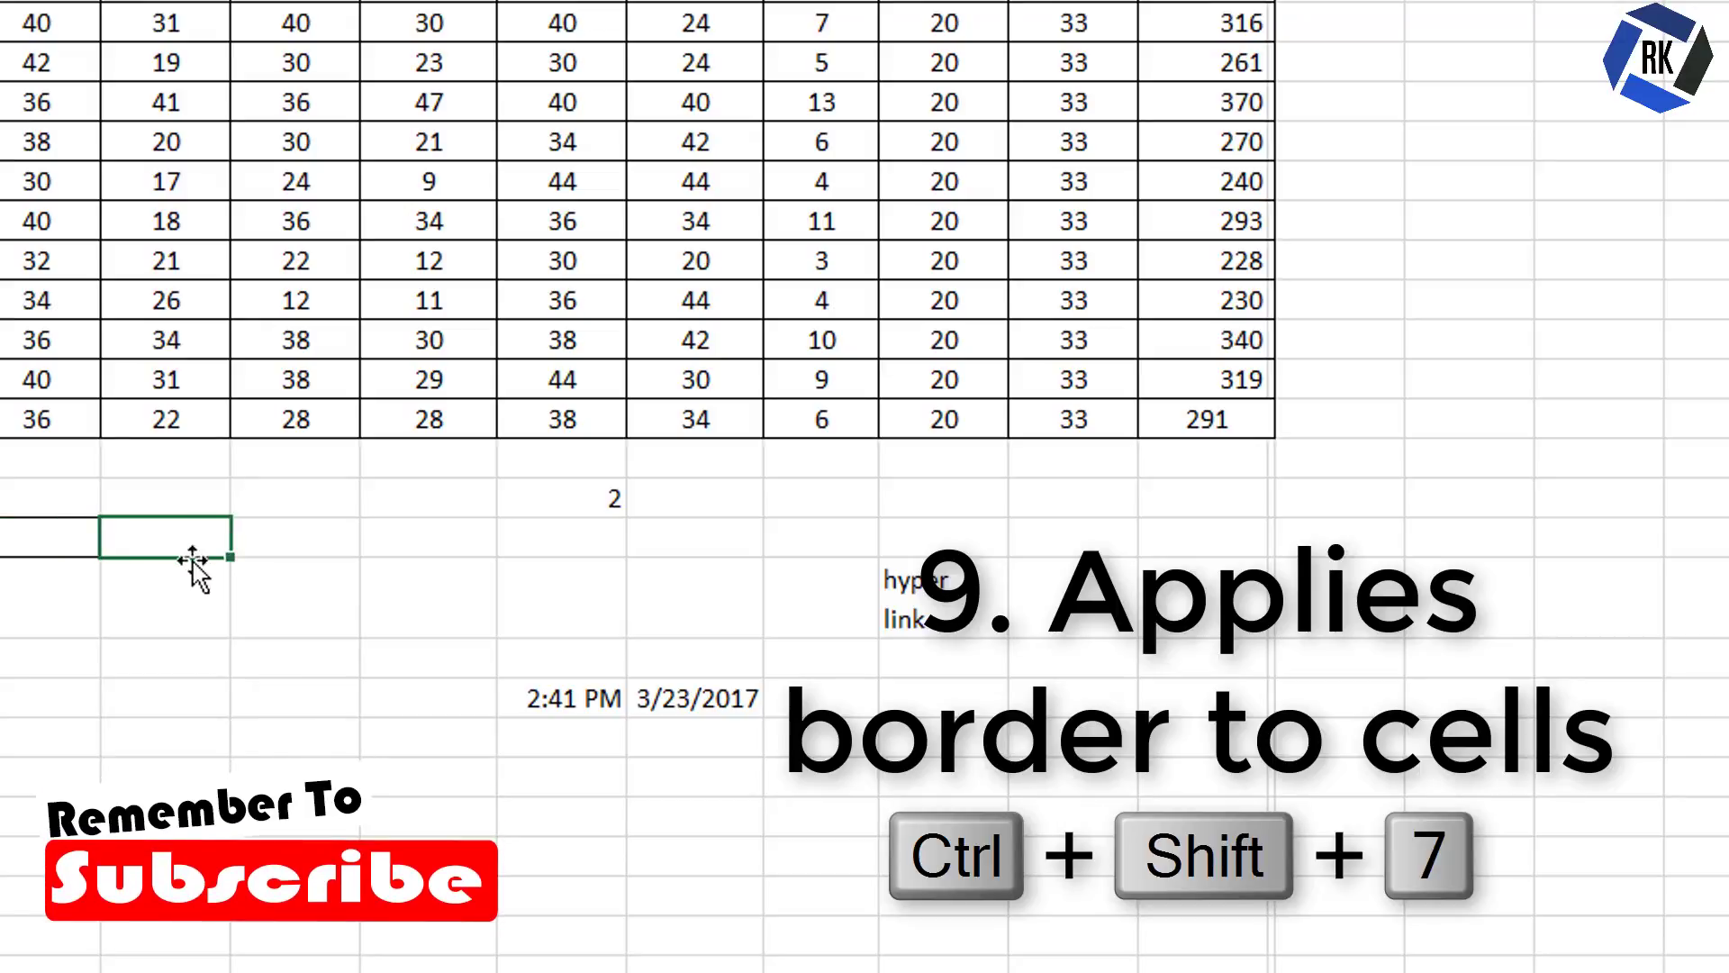
pyautogui.click(72, 630)
pyautogui.click(178, 617)
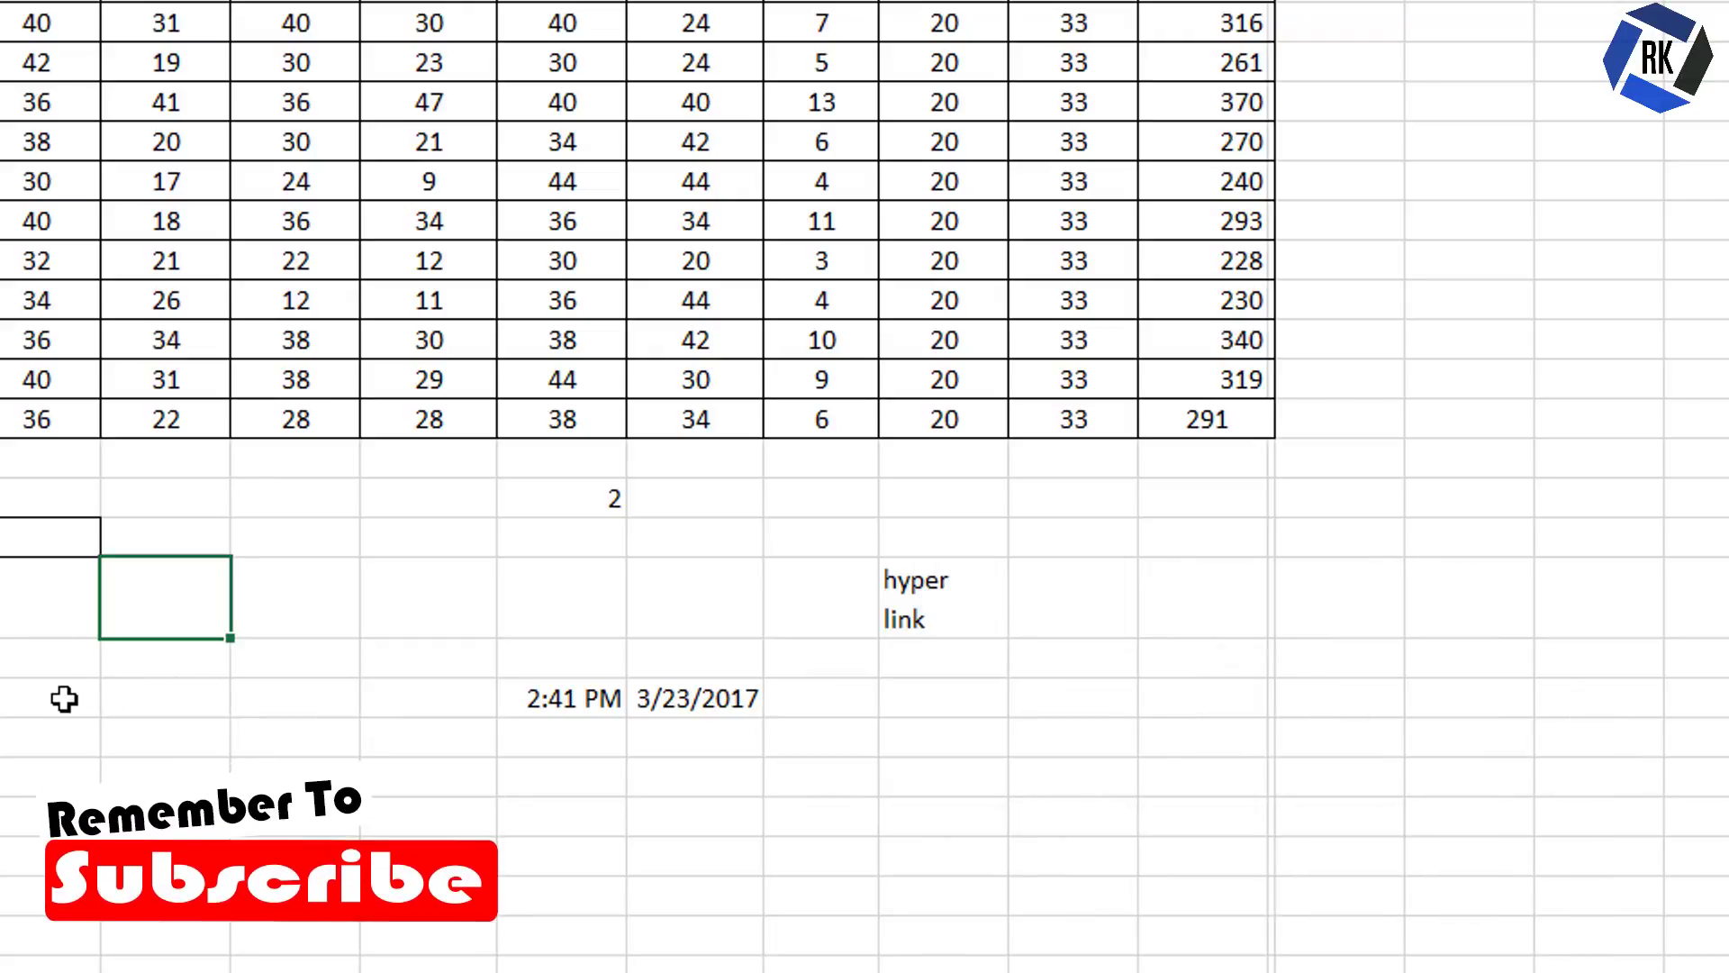
pyautogui.click(308, 617)
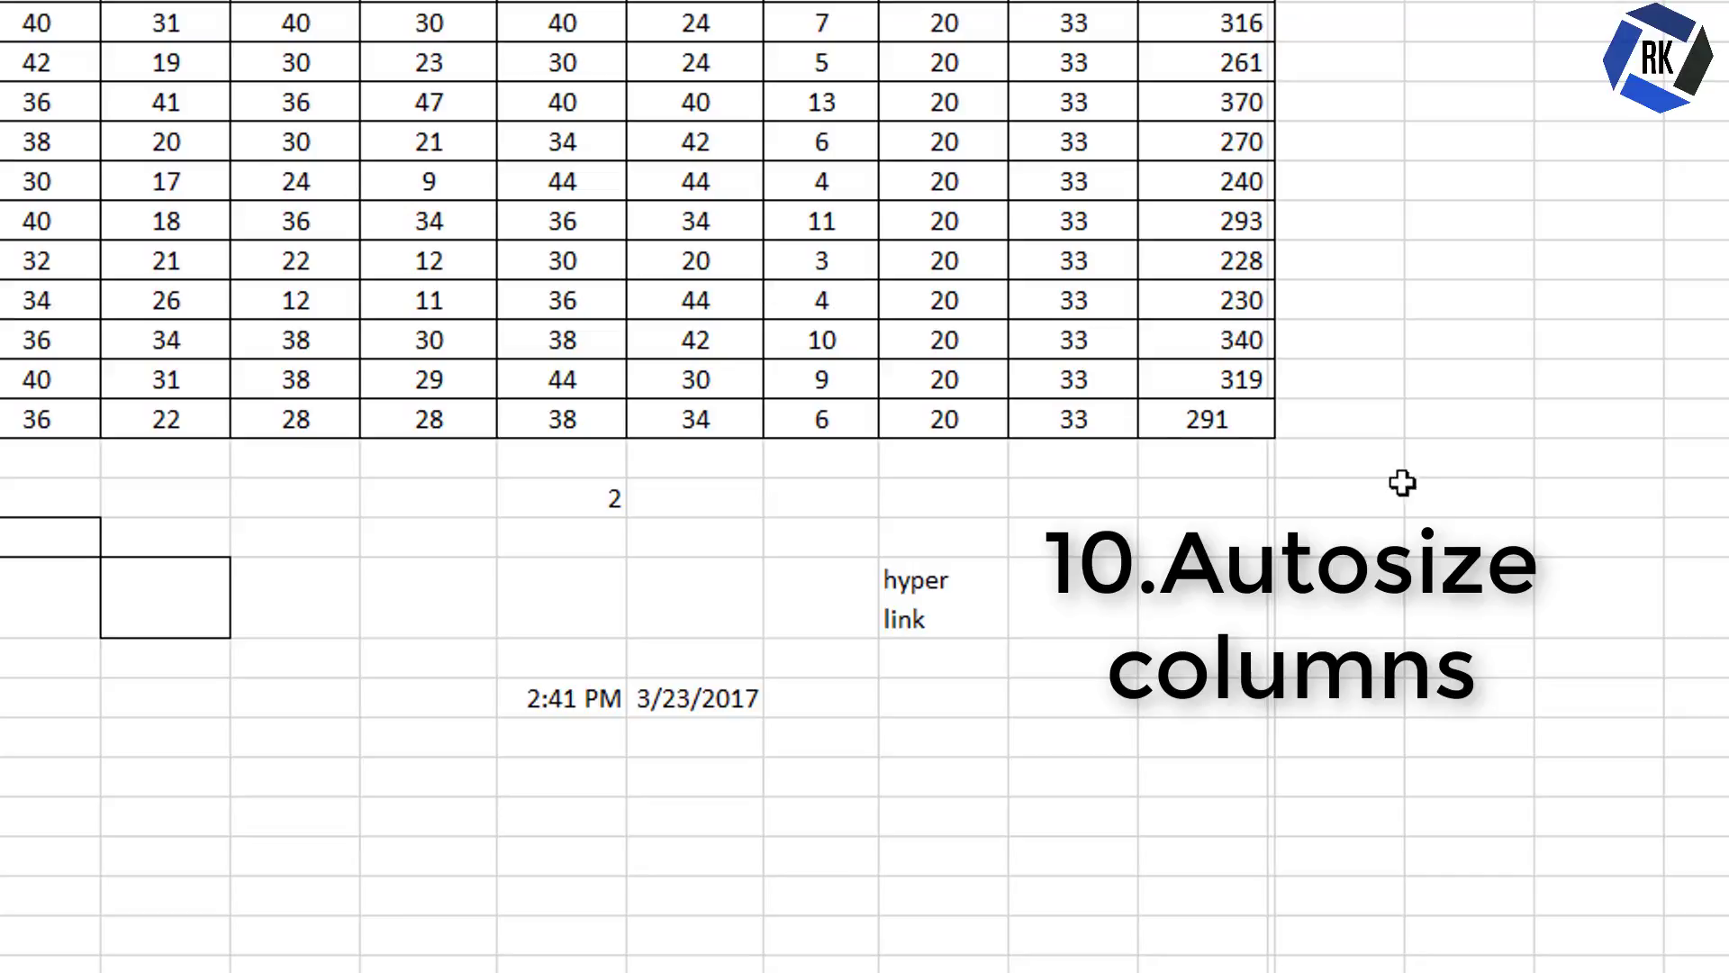
# Step: Select the marks table down to its last total and AutoFit its column widths
pyautogui.keyDown('shift'); pyautogui.click(1247, 429); pyautogui.keyUp('shift')
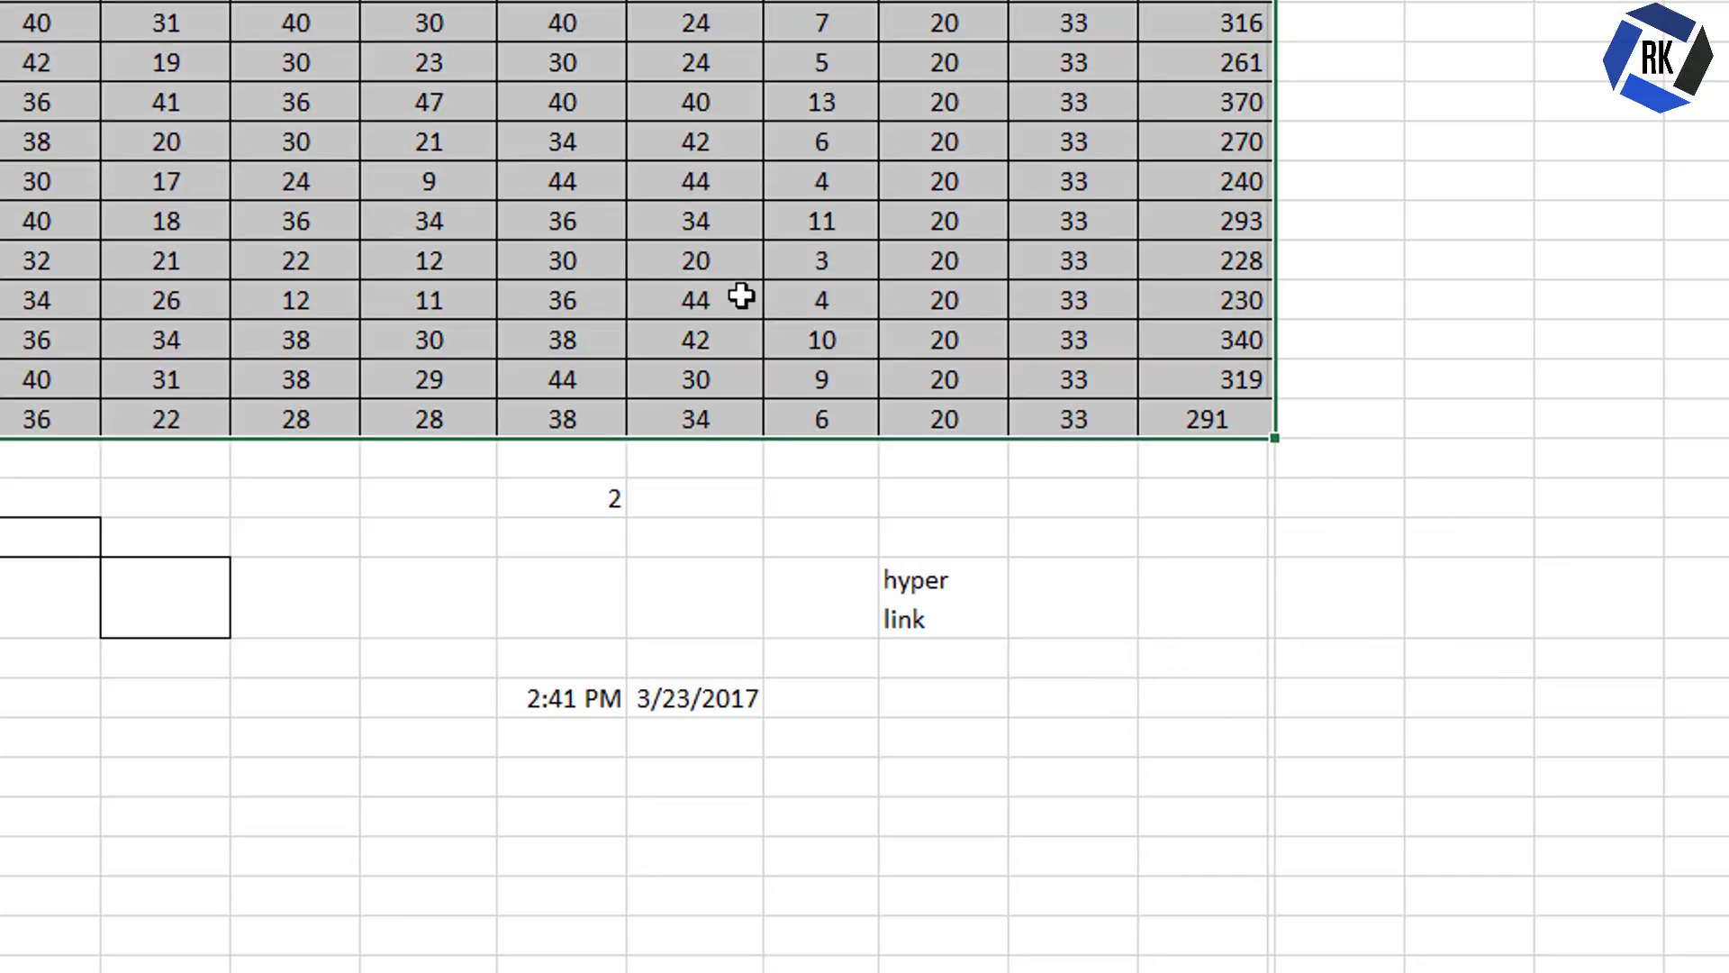
pyautogui.hotkey('alt', 'h')
pyautogui.press('o')
pyautogui.press('i')
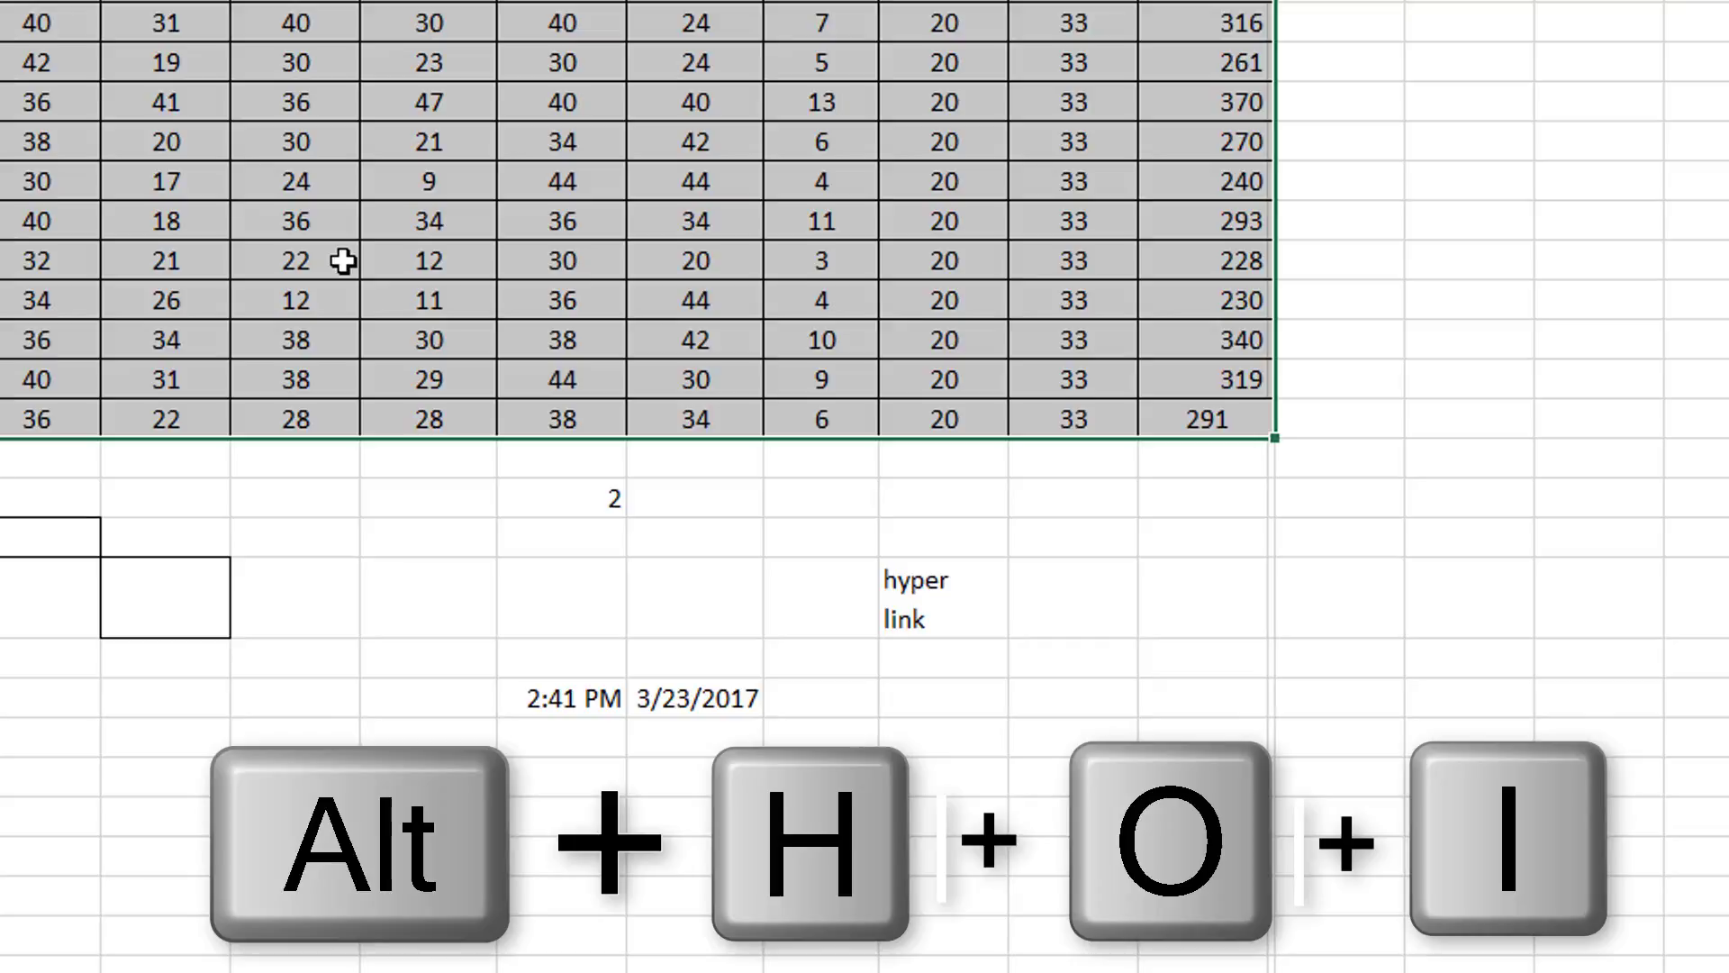